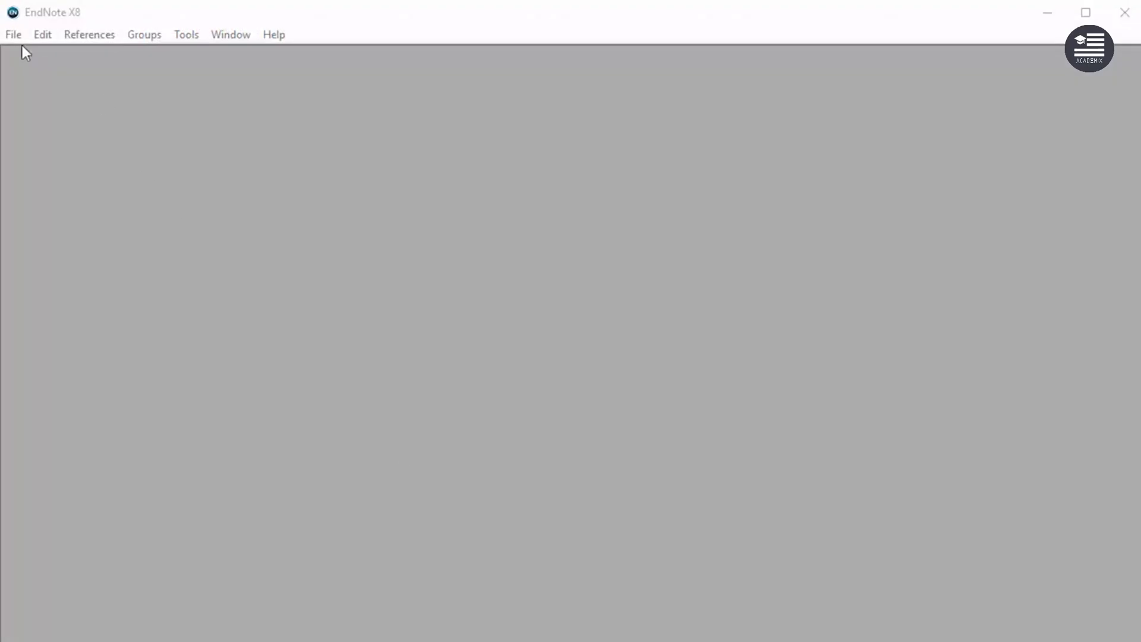
# Start a new reference library named My EndNote Library and show the available save locations.
pyautogui.click(16, 35)
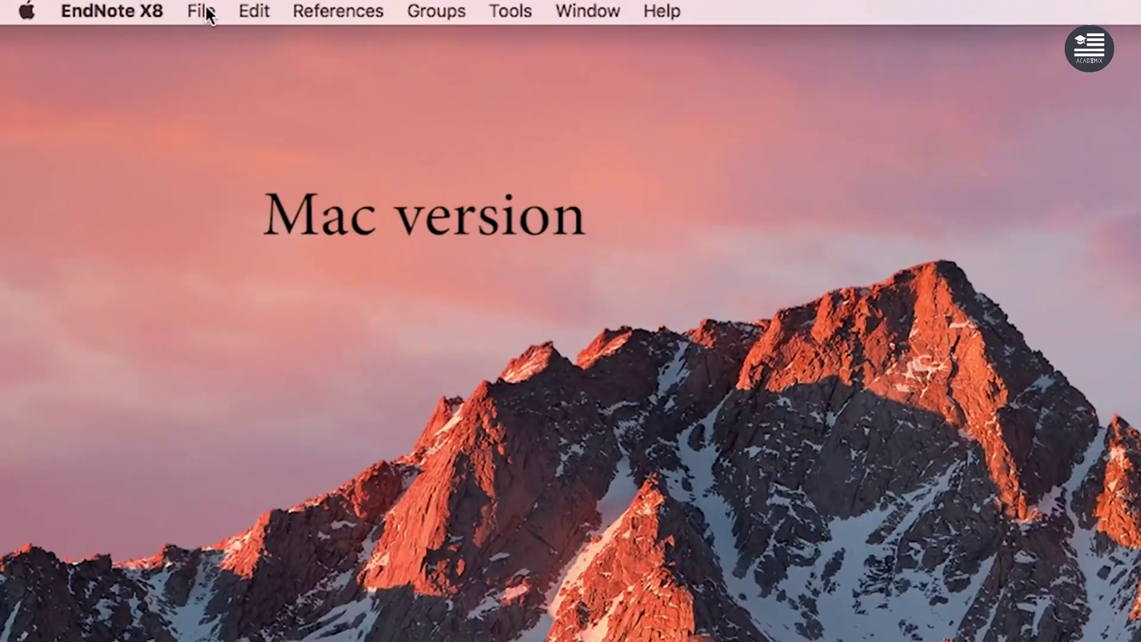
pyautogui.click(202, 12)
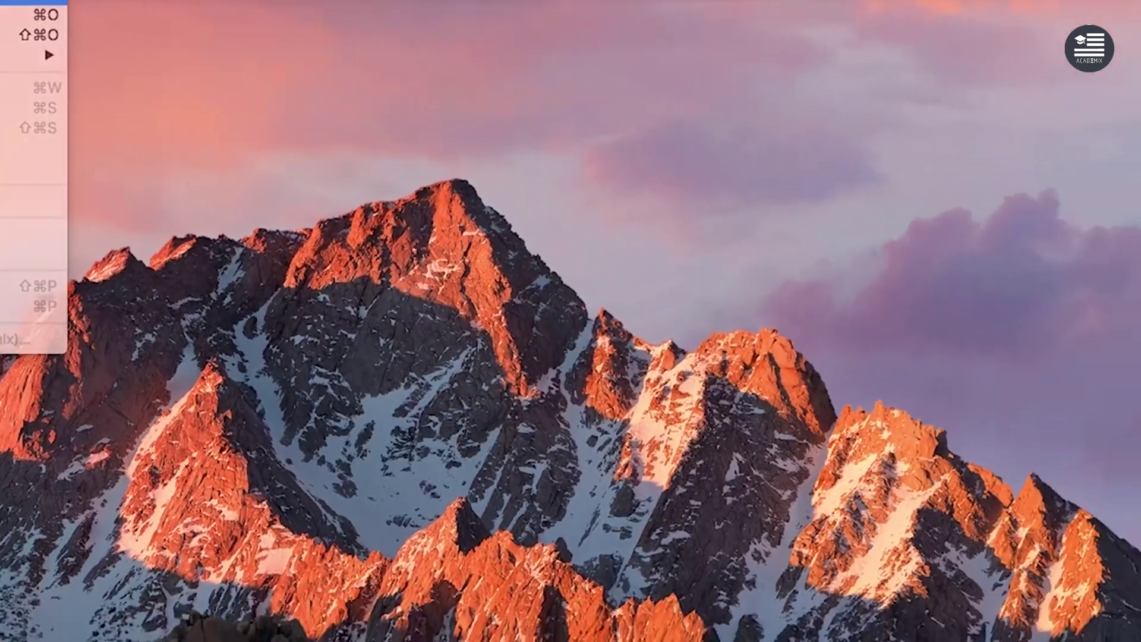
pyautogui.click(252, 43)
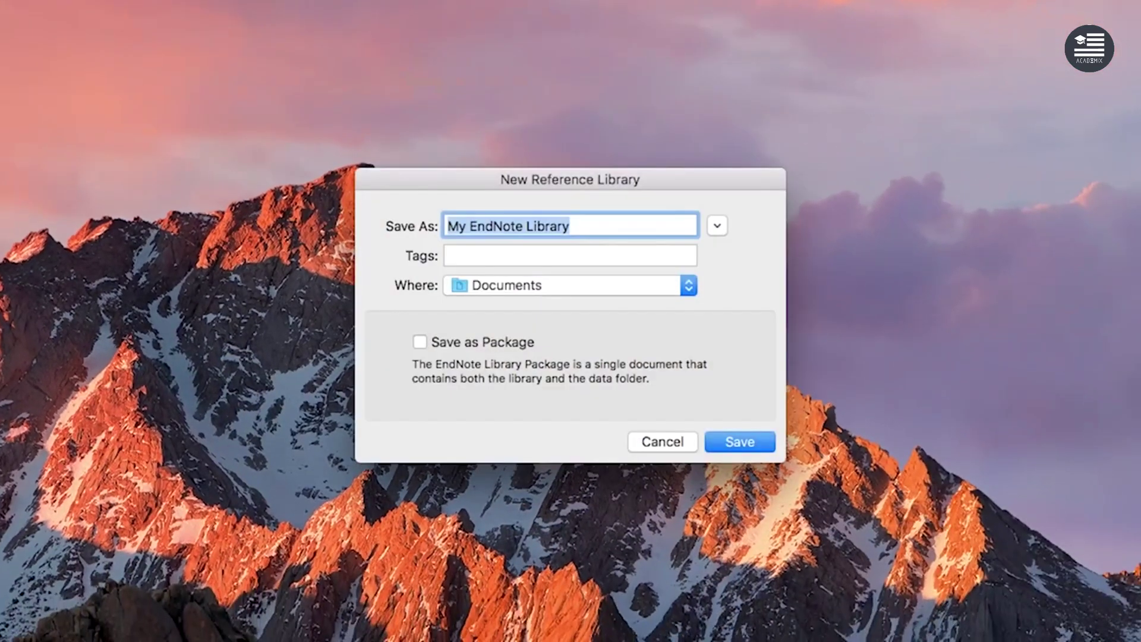
pyautogui.click(550, 285)
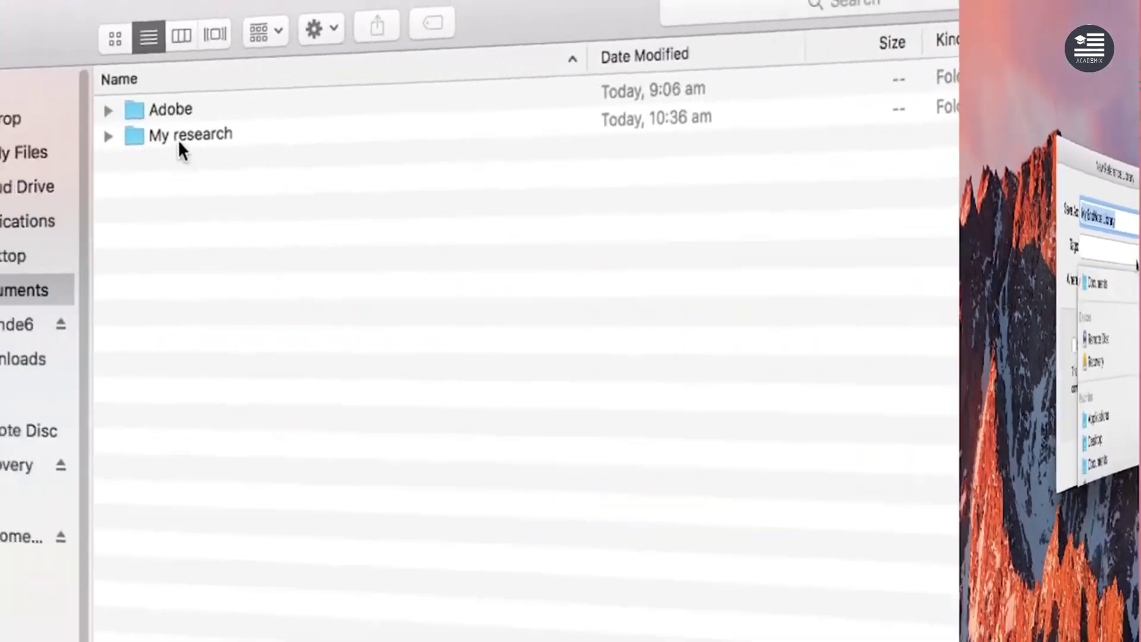
# Open the My research folder in Finder and copy both My EndNote Library.Data and My EndNote Library.enl.
pyautogui.click(181, 137)
pyautogui.doubleClick(295, 137)
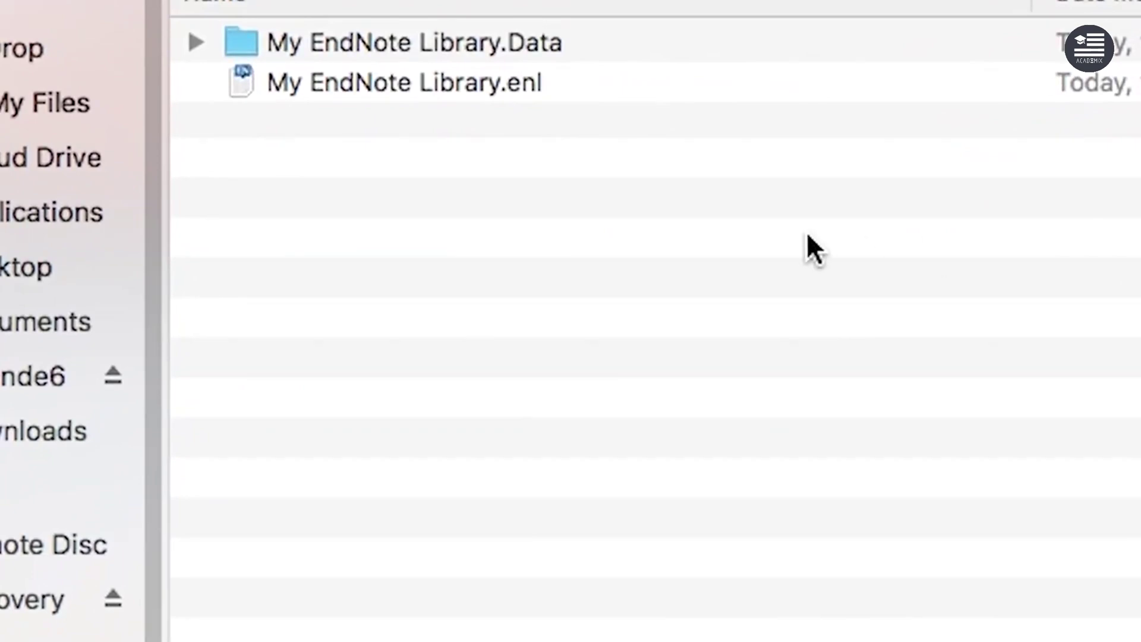
pyautogui.click(647, 87)
pyautogui.keyDown('super'); pyautogui.click(625, 40); pyautogui.keyUp('super')
pyautogui.rightClick(625, 40)
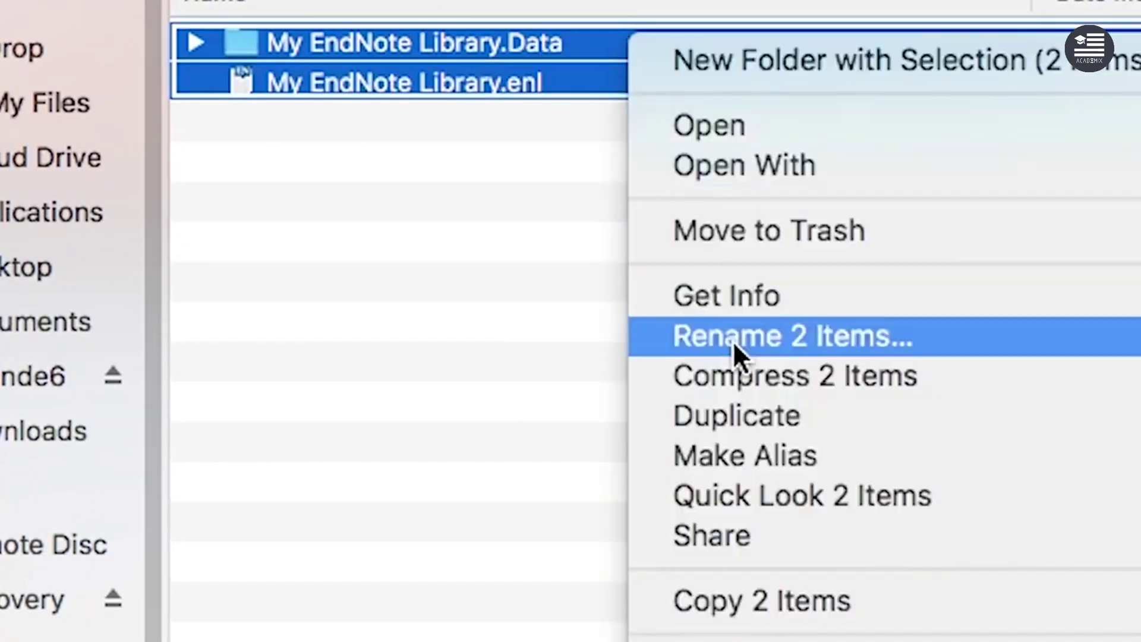
pyautogui.click(918, 606)
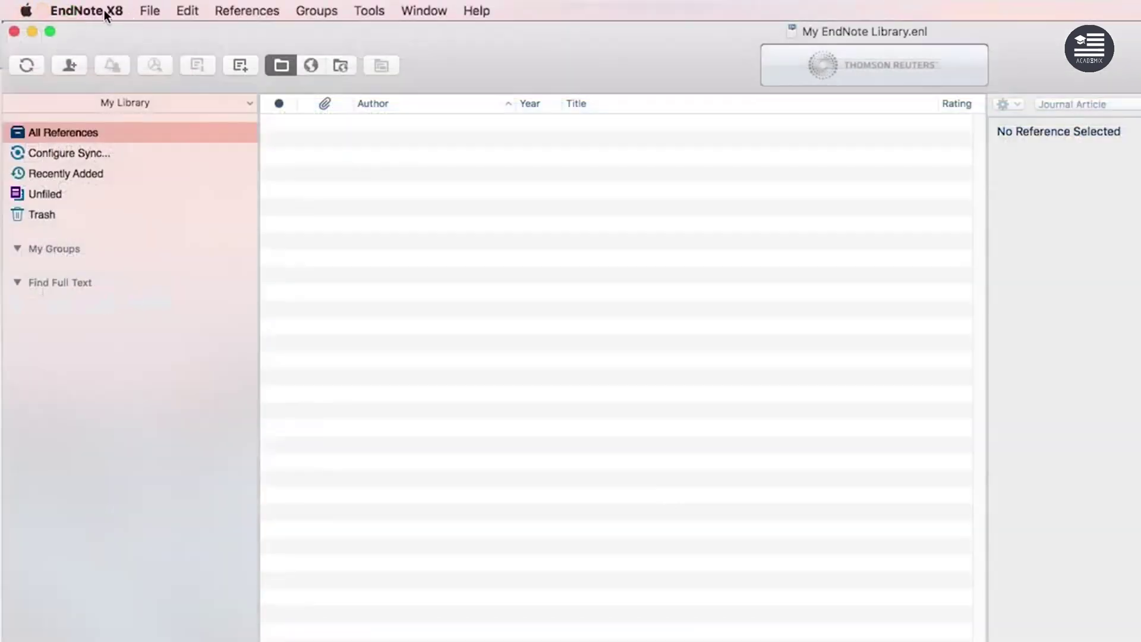
# Open the UQ Library guide on setting up and backing up an EndNote library and read through it.
pyautogui.click(104, 11)
pyautogui.click(113, 60)
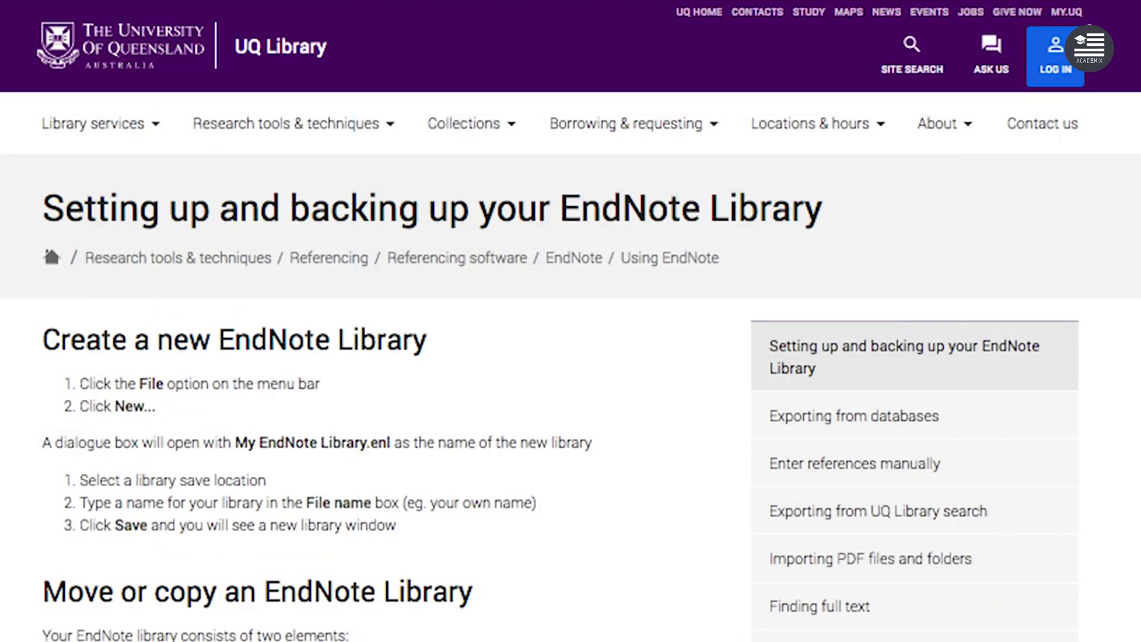
pyautogui.scroll(-5, 539, 317)
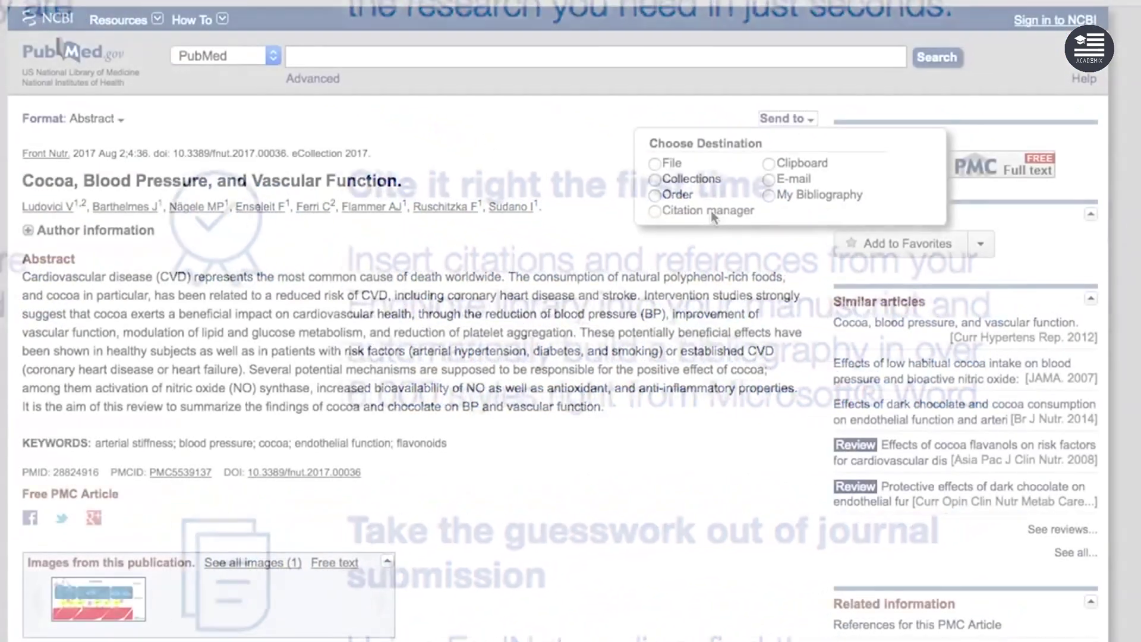
# Send the PubMed article "Cocoa, Blood Pressure, and Vascular Function" to EndNote via the citation manager and start citing it in Word.
pyautogui.click(712, 213)
pyautogui.click(704, 306)
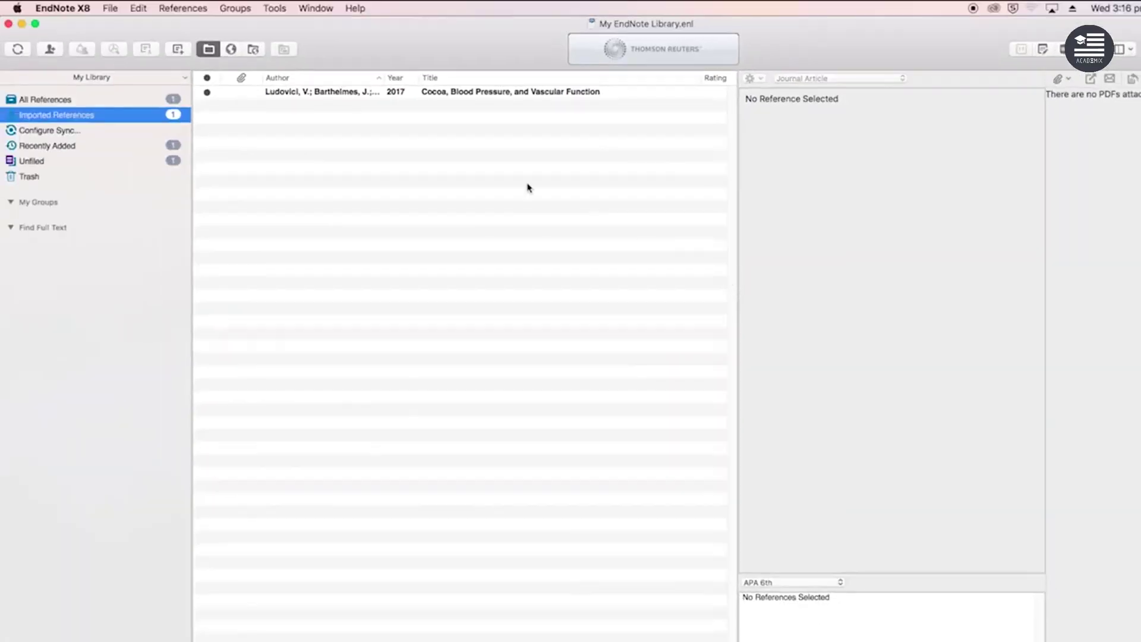
pyautogui.click(404, 92)
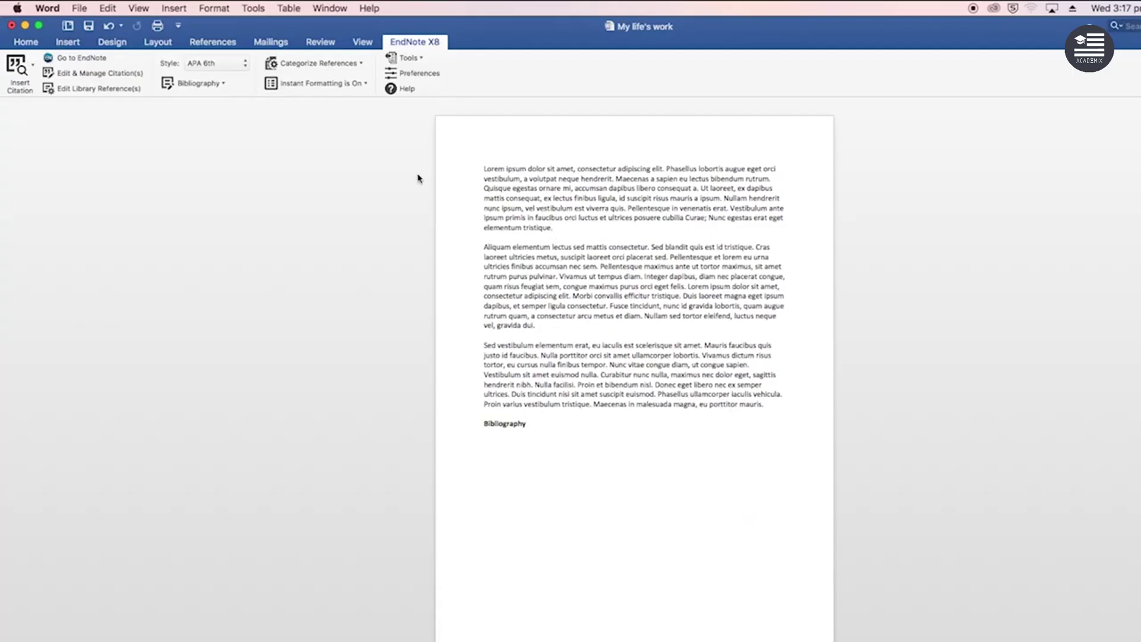
pyautogui.click(17, 67)
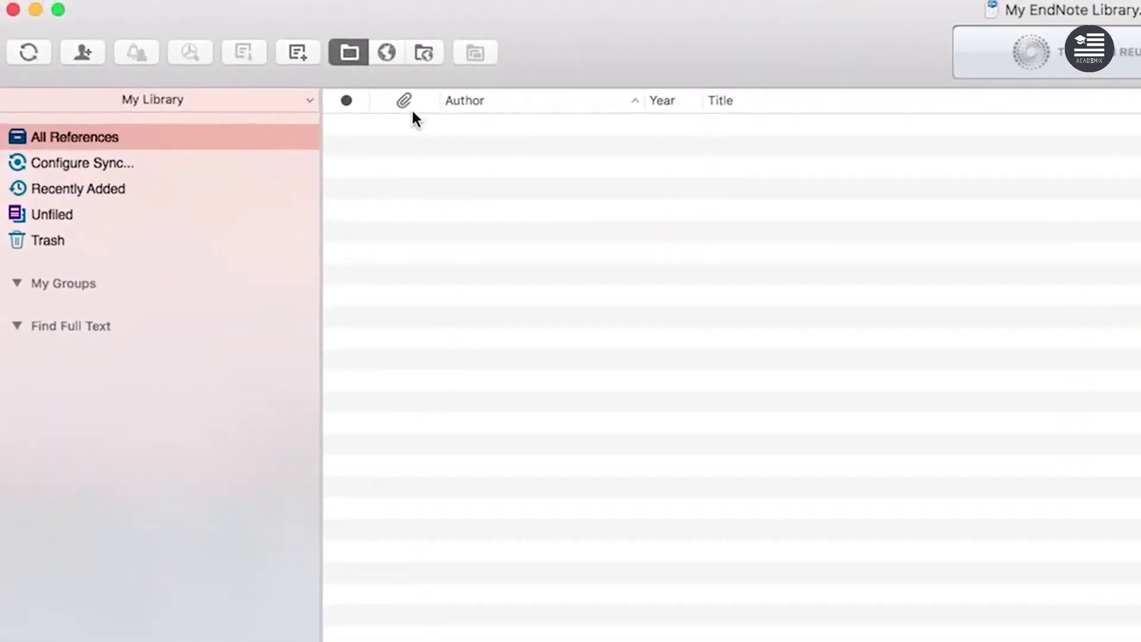
# Switch to EndNote's online search mode and open the full list of online databases.
pyautogui.click(381, 57)
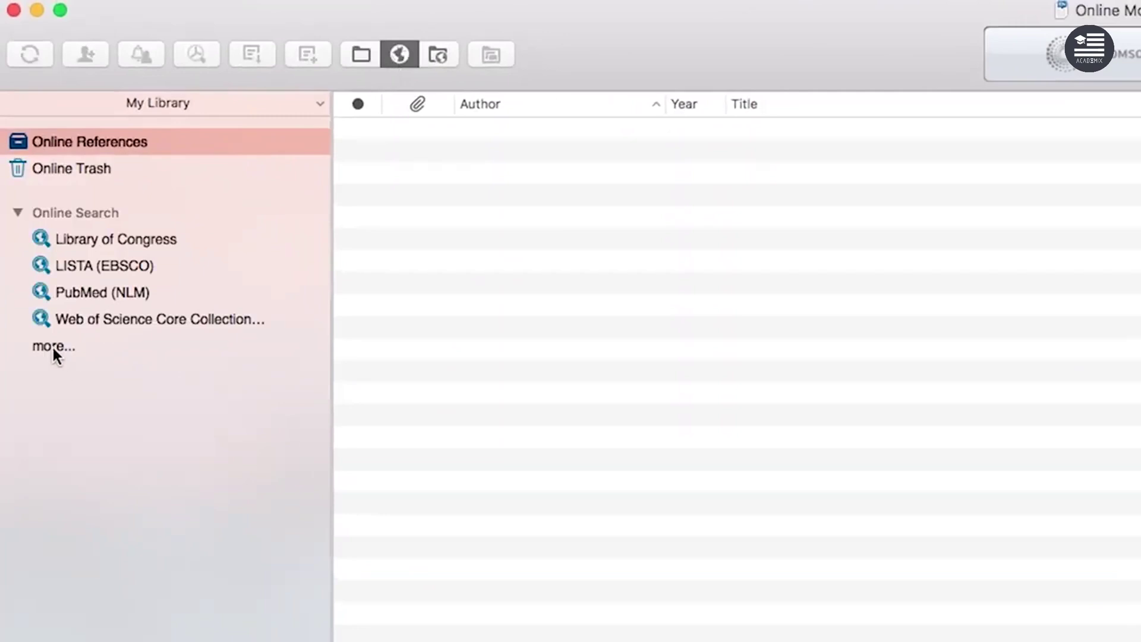
pyautogui.click(53, 347)
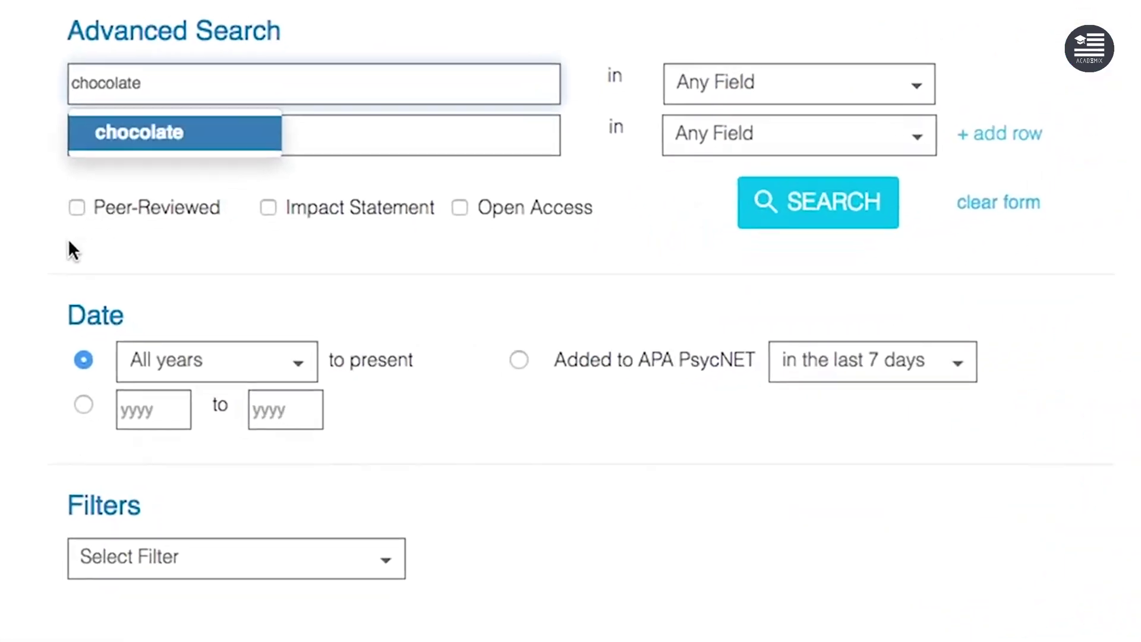
# Limit the PsycNET chocolate search to peer-reviewed articles with Population Group set to Human and Methodology set to Brain Imaging.
pyautogui.click(77, 207)
pyautogui.click(180, 562)
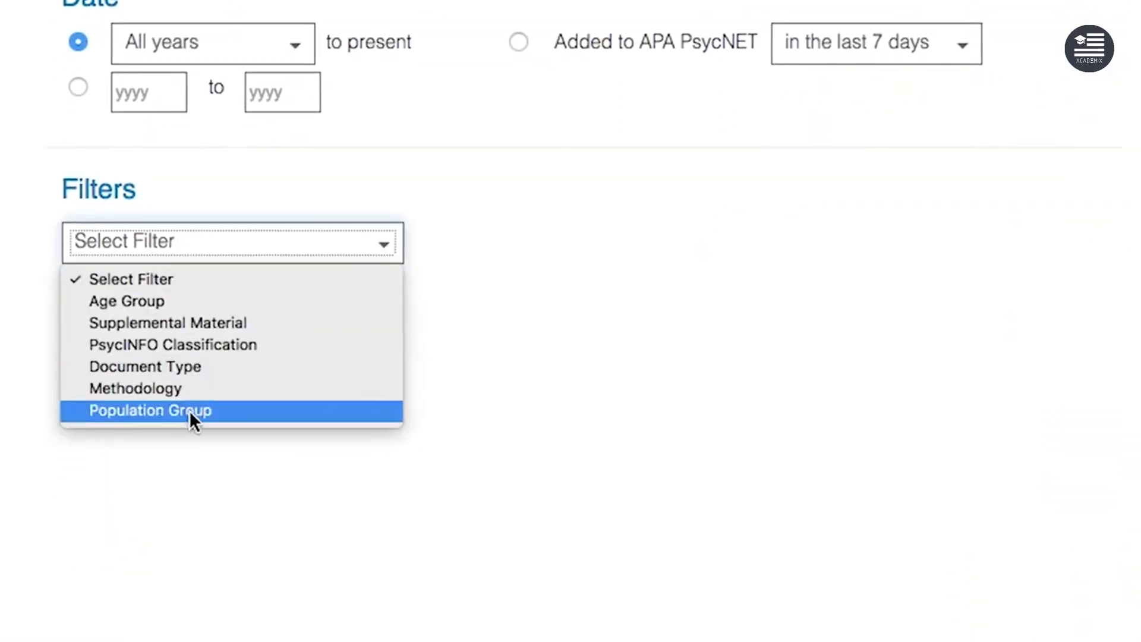
pyautogui.click(189, 410)
pyautogui.click(575, 241)
pyautogui.click(1014, 242)
pyautogui.click(324, 452)
pyautogui.click(254, 536)
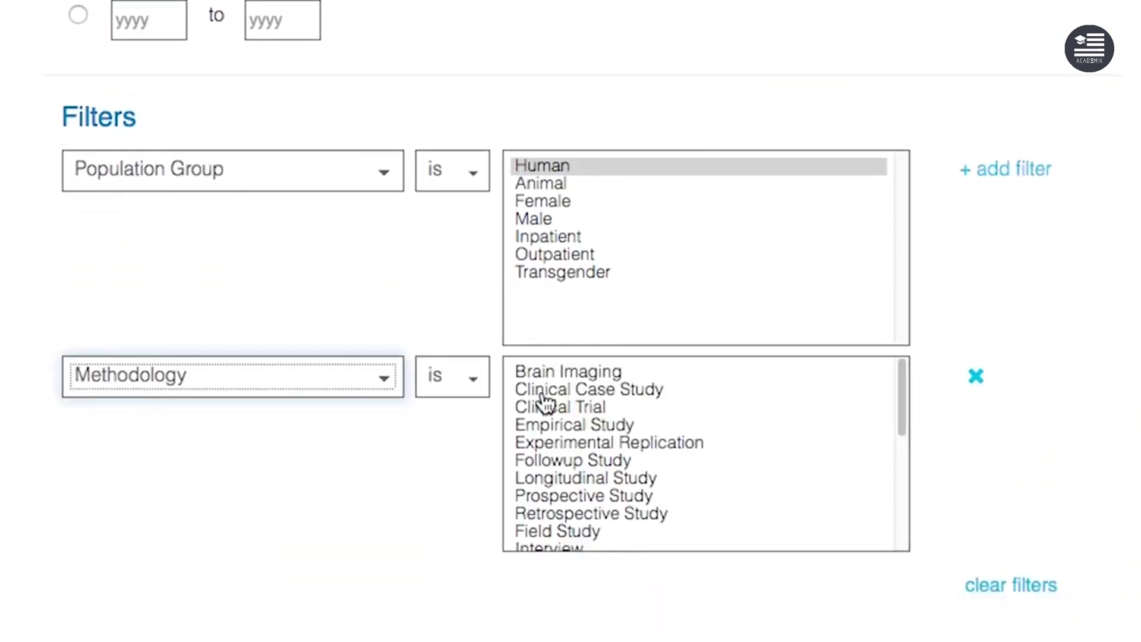
pyautogui.click(615, 390)
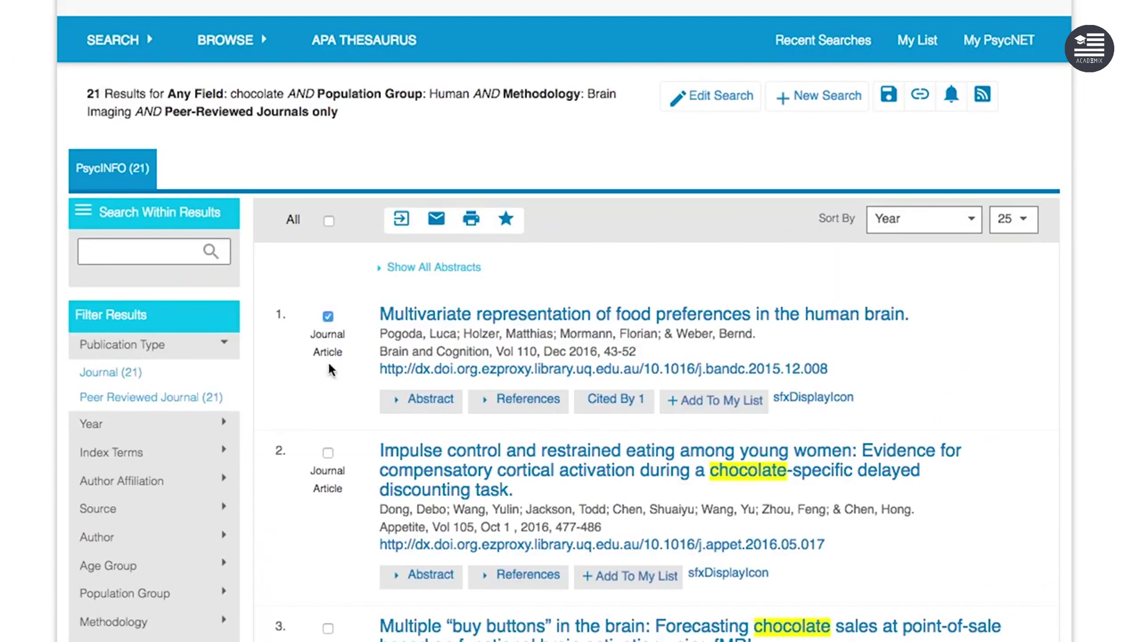
# Add the second and third PsycINFO results to the selection and export the selected references.
pyautogui.click(328, 453)
pyautogui.click(328, 628)
pyautogui.scroll(-5, 346, 575)
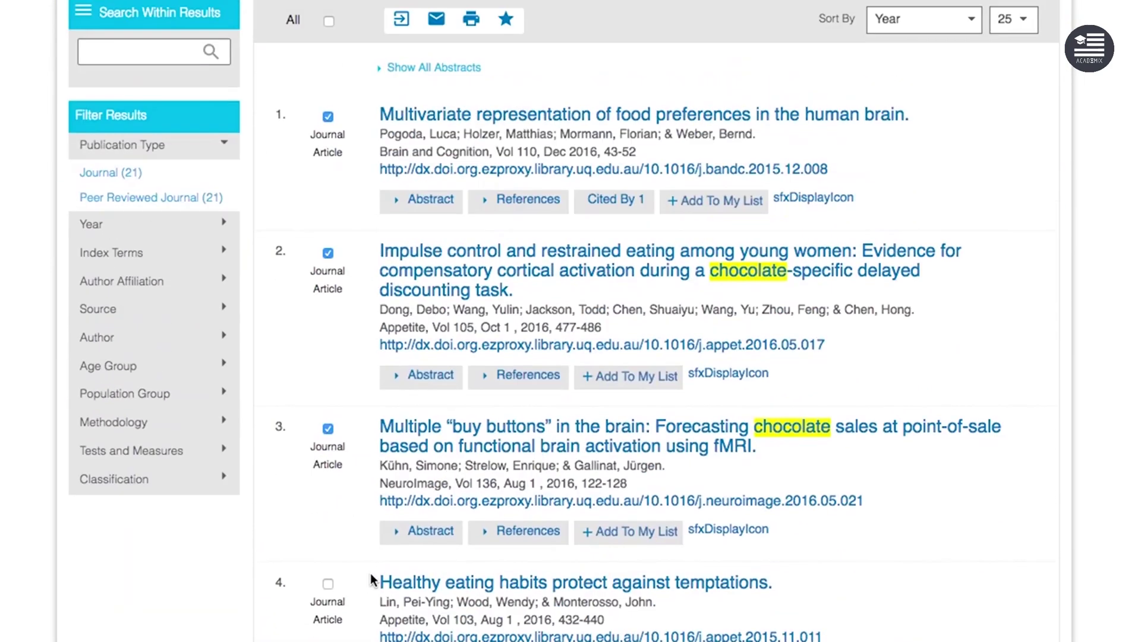
pyautogui.scroll(1, 392, 48)
pyautogui.click(395, 45)
pyautogui.click(510, 101)
pyautogui.click(520, 208)
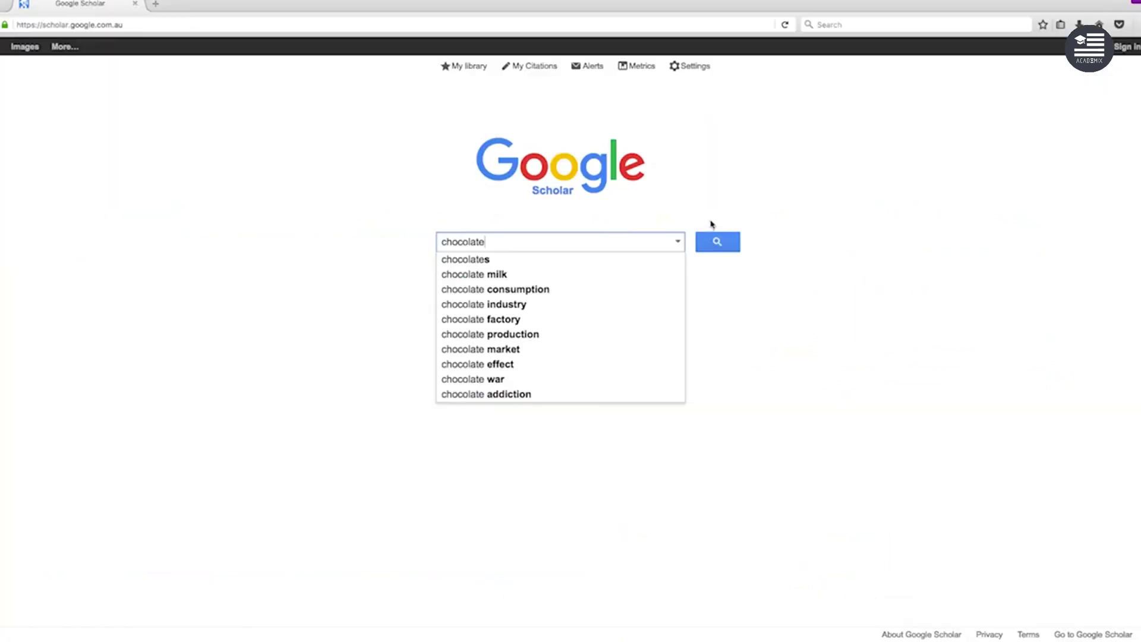
# Search Google Scholar for chocolate and save its bibliography manager setting to show links importing citations into EndNote.
pyautogui.click(716, 241)
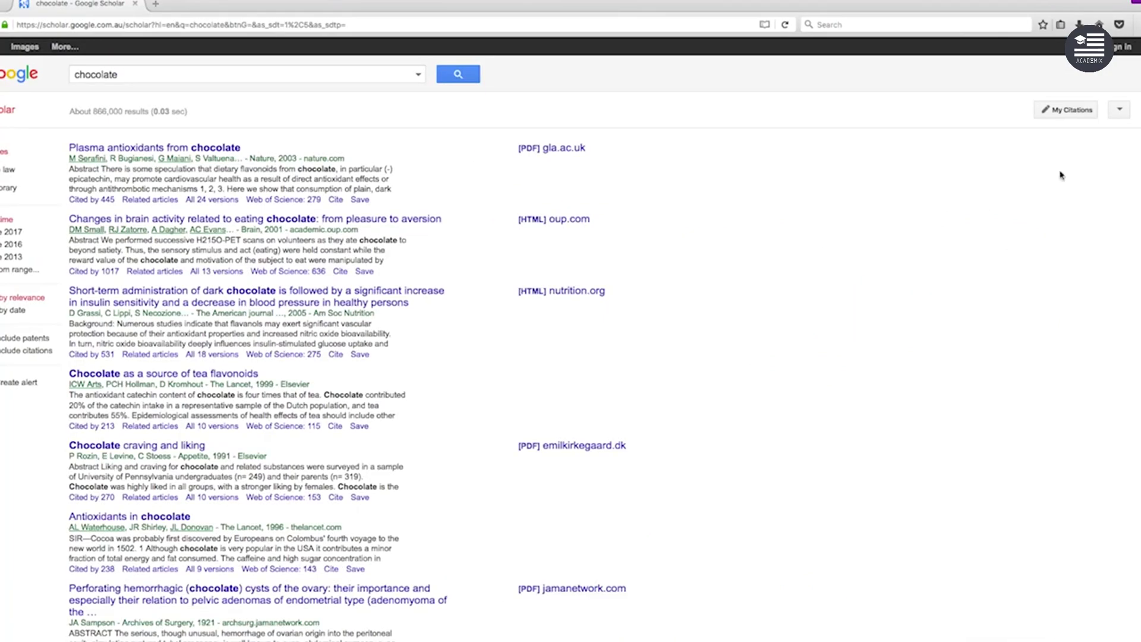
pyautogui.click(1120, 112)
pyautogui.click(1032, 144)
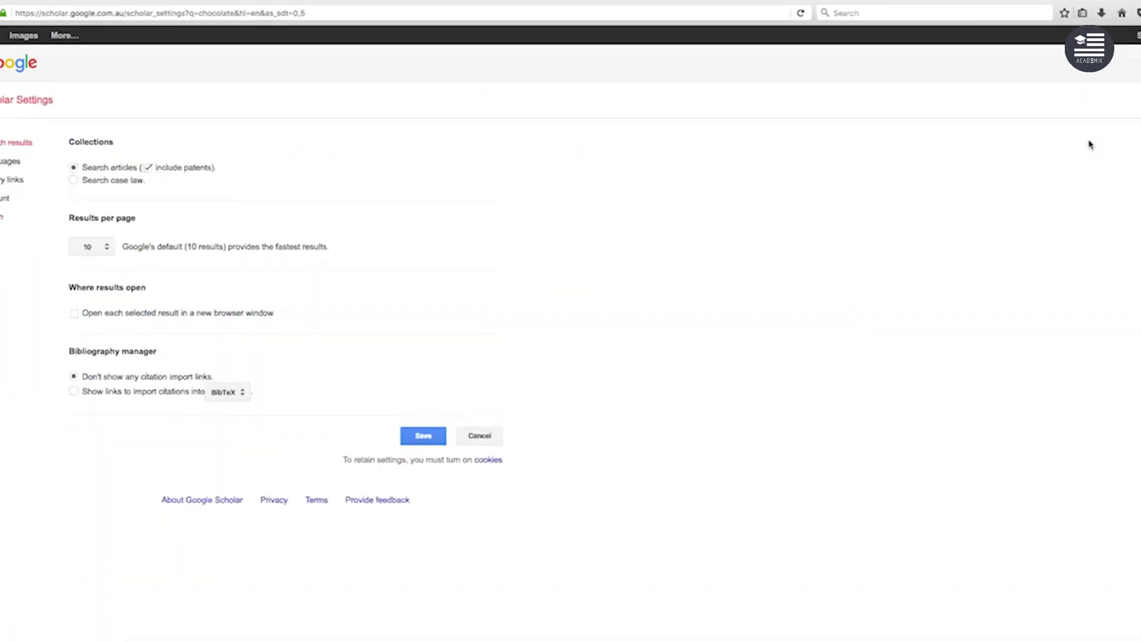
pyautogui.click(99, 393)
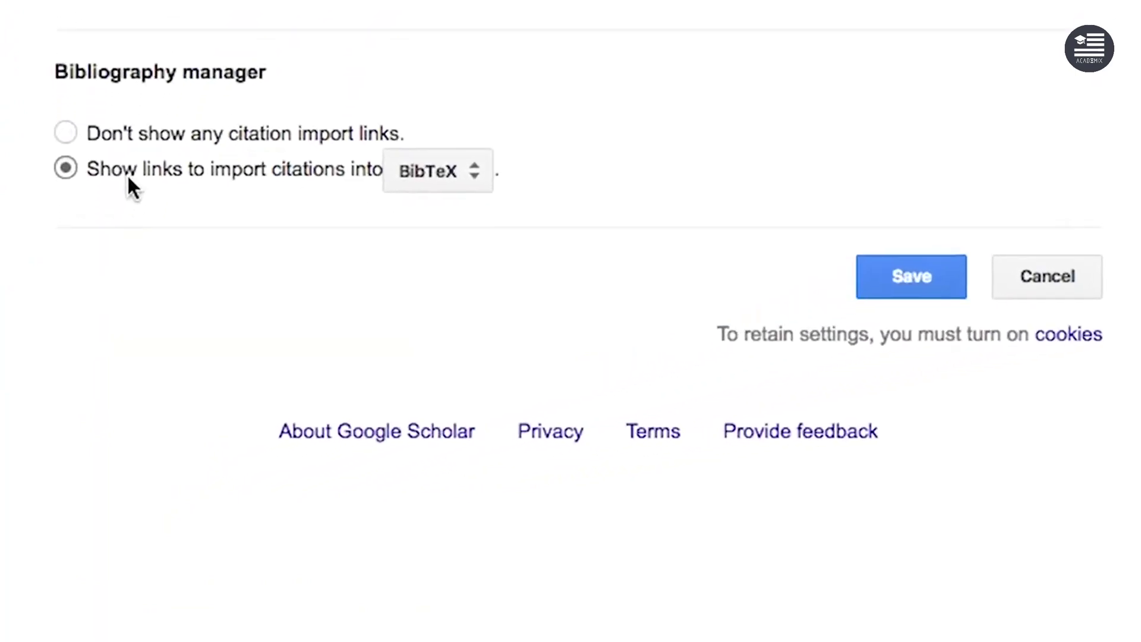
pyautogui.click(472, 179)
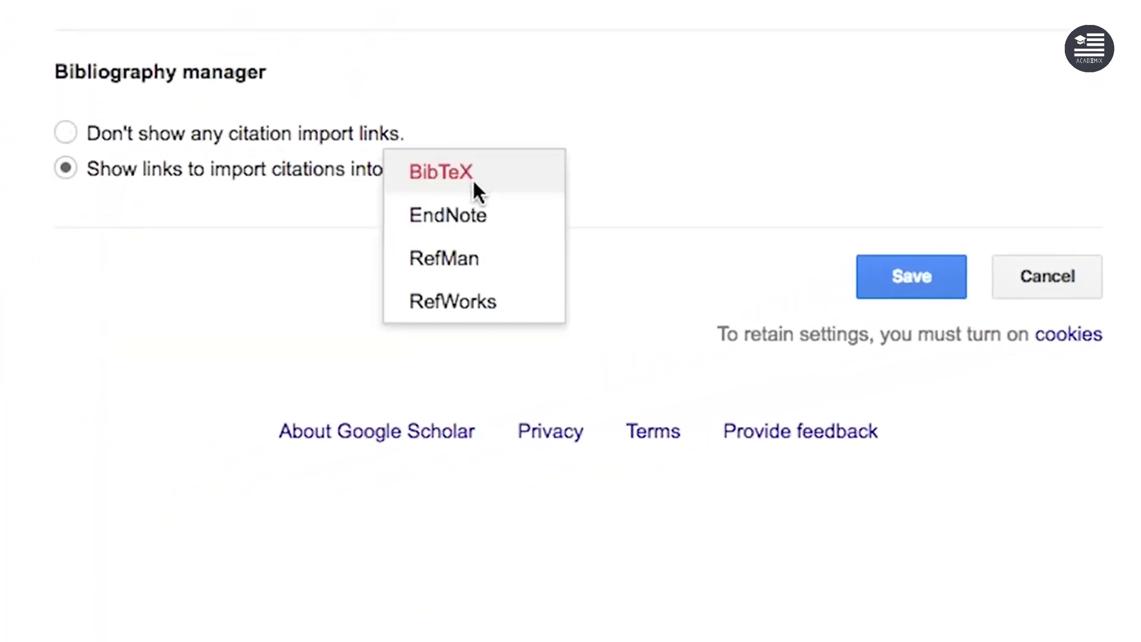
pyautogui.click(474, 215)
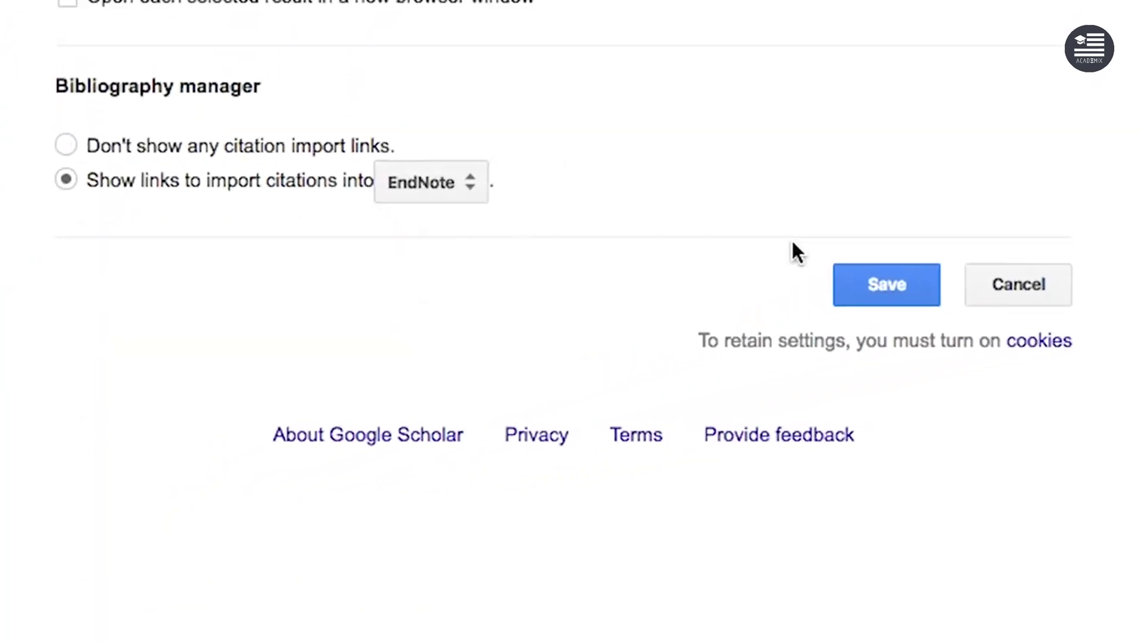
pyautogui.click(911, 277)
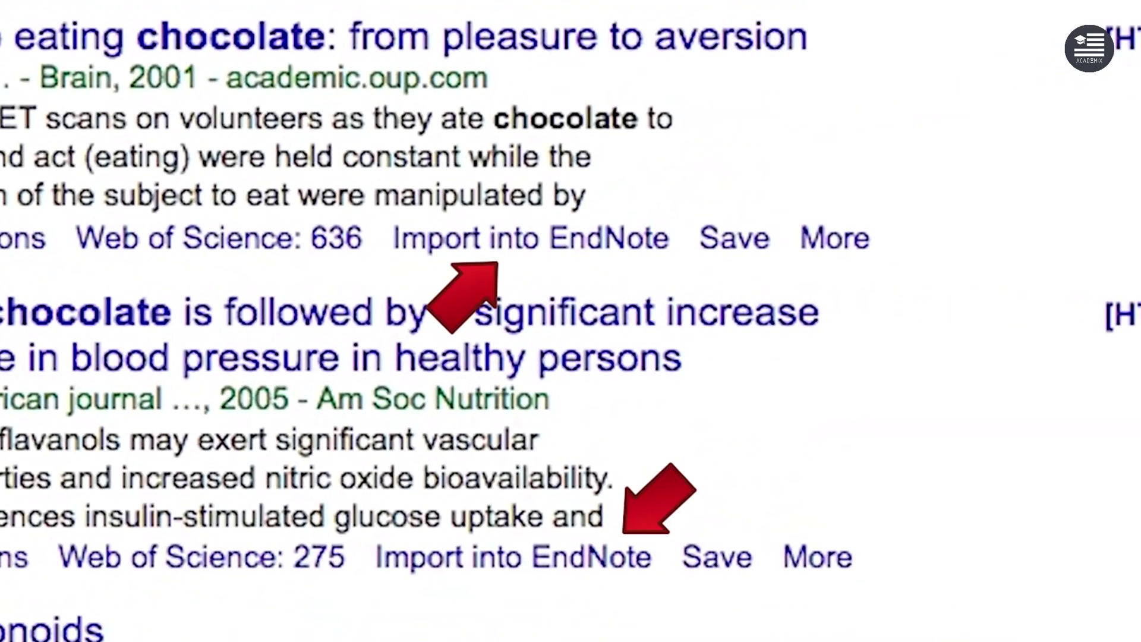
# Import the Google Scholar article "Changes in brain activity related to eating chocolate" into EndNote and select its reference.
pyautogui.click(563, 238)
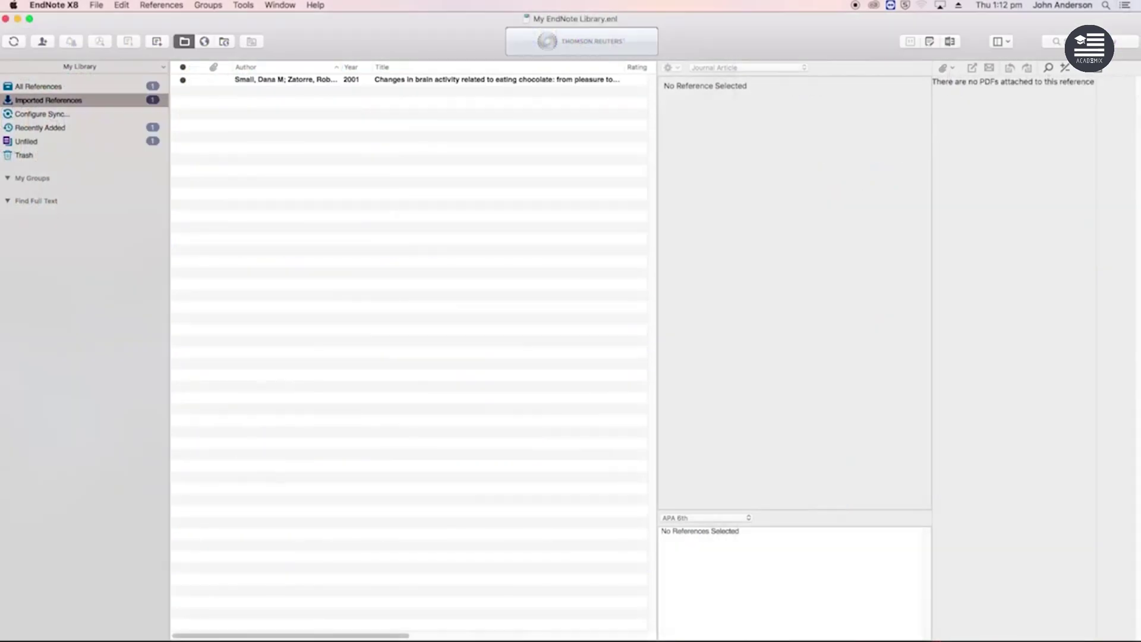
pyautogui.click(330, 81)
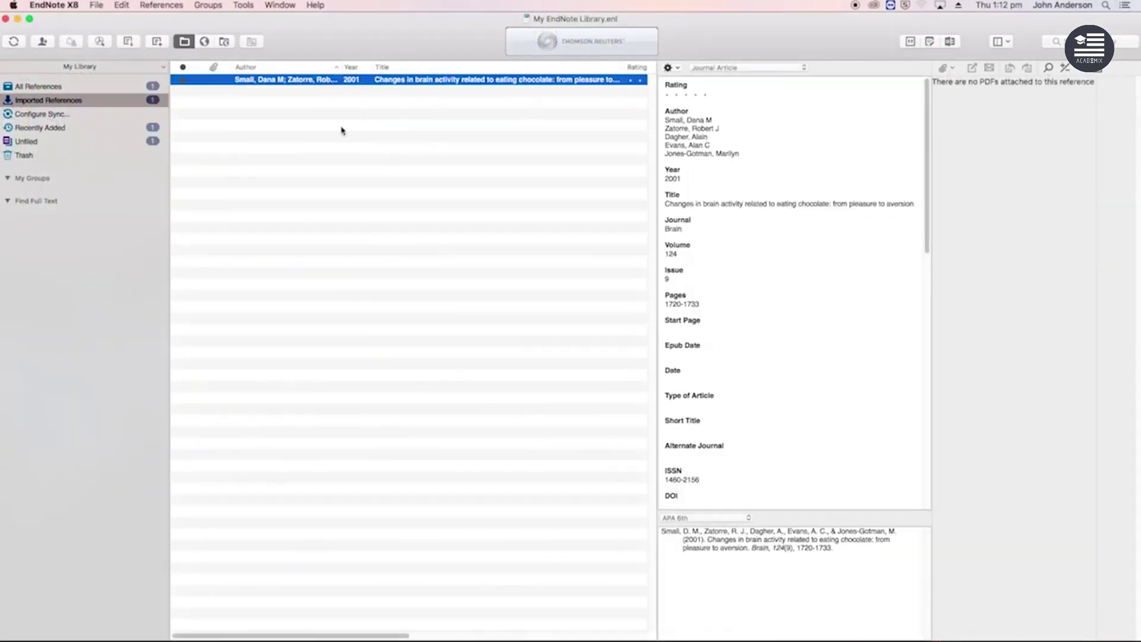
# Switch to the Word document My life's work and insert the citation for the reference selected in EndNote.
pyautogui.click(623, 627)
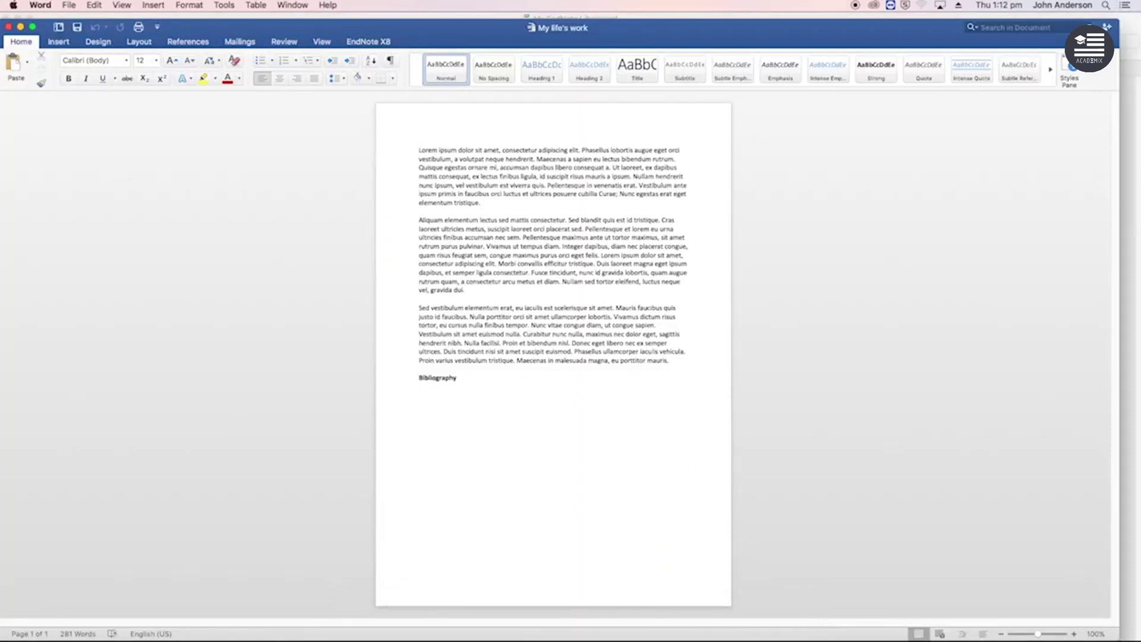
pyautogui.click(382, 46)
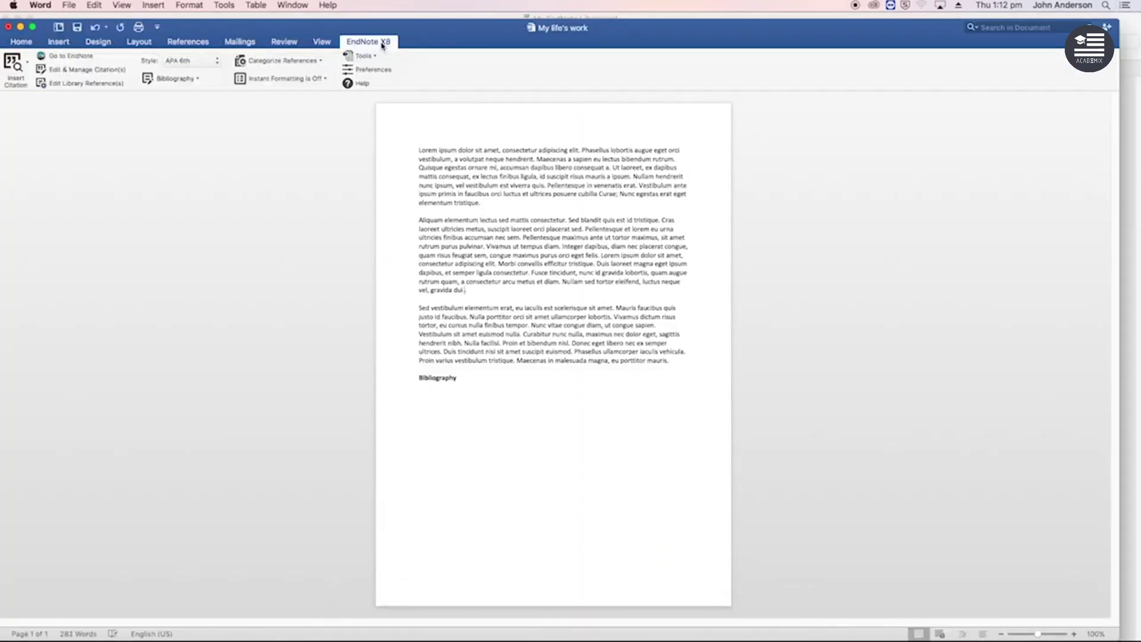
pyautogui.click(27, 62)
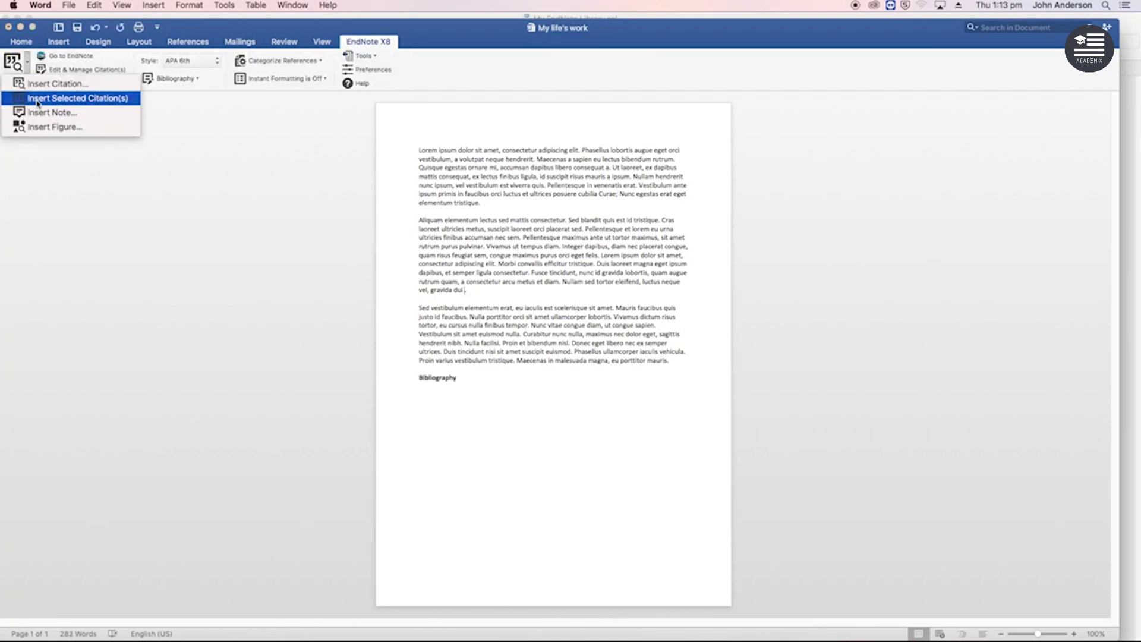
pyautogui.click(57, 94)
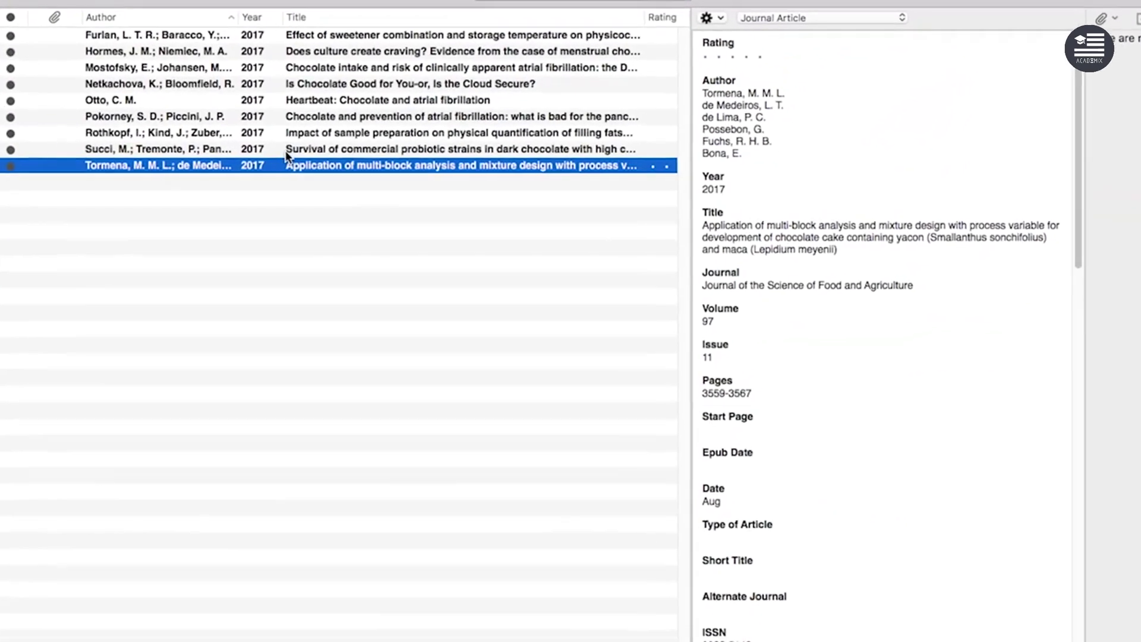
# Review the details of several imported 2017 chocolate references in the EndNote library, one after another.
pyautogui.click(389, 153)
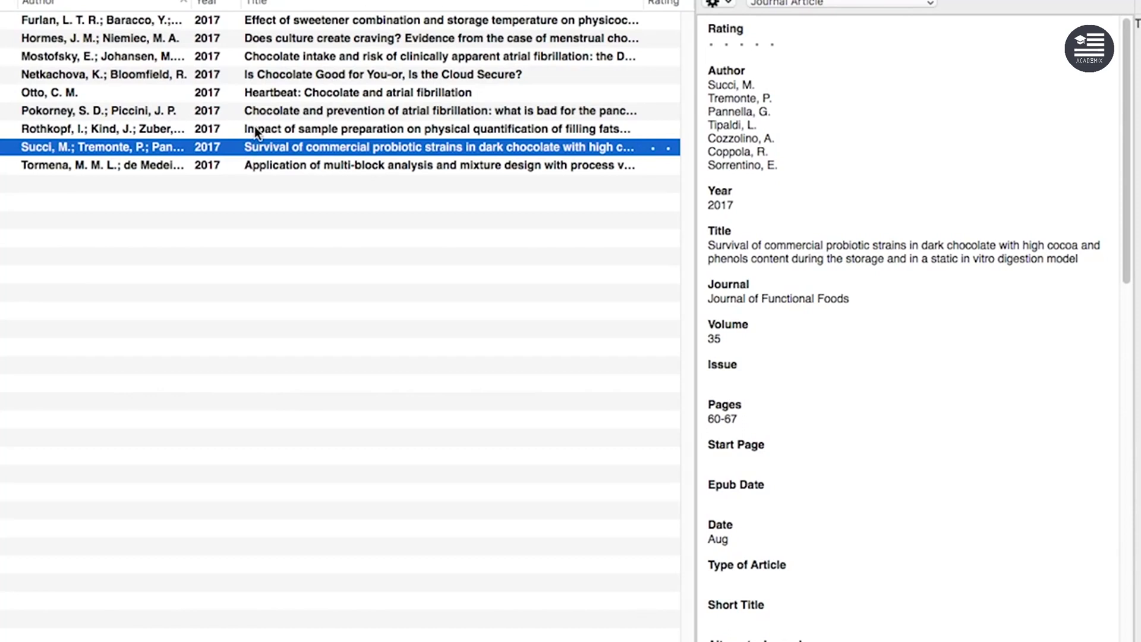
pyautogui.click(255, 128)
pyautogui.click(255, 110)
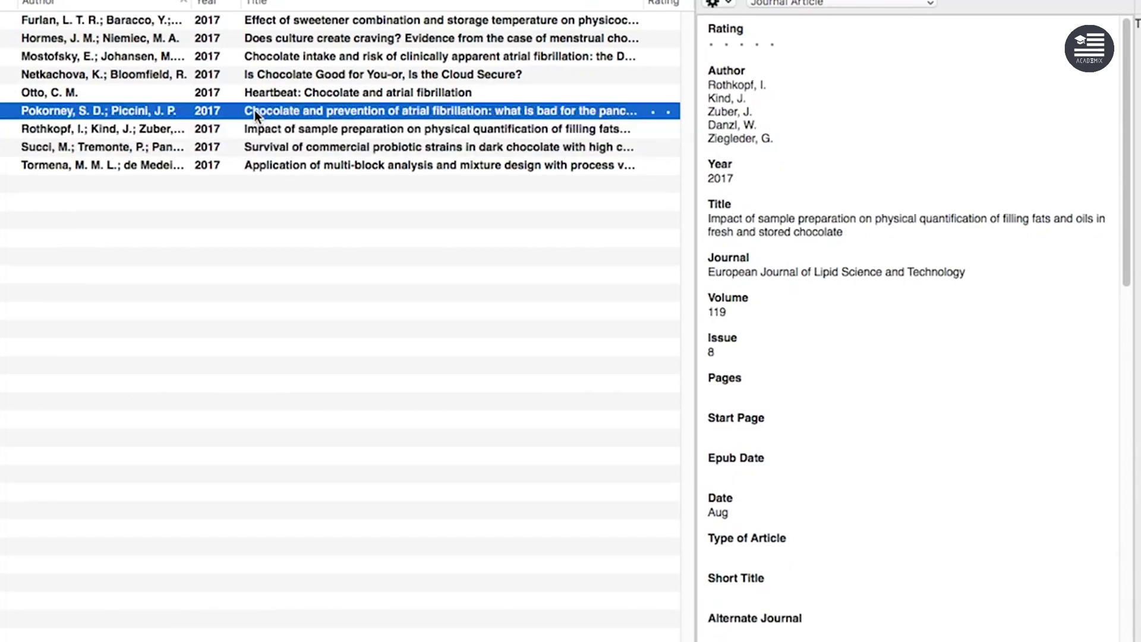
pyautogui.click(260, 94)
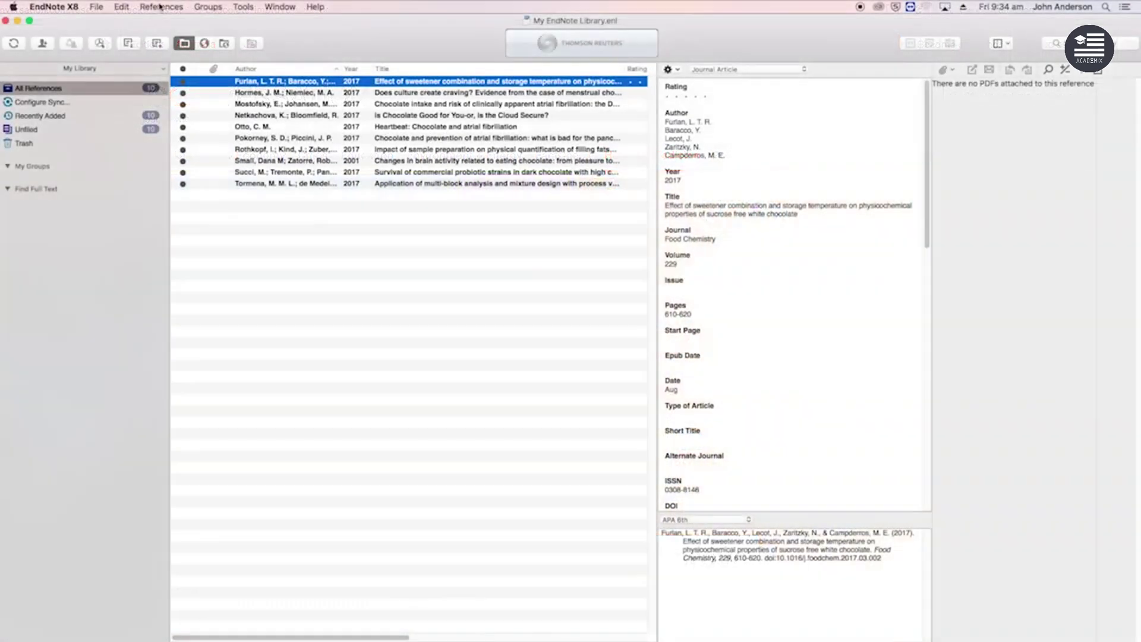
# Create a new reference of type Web Page and enter the author's full name and the year 2016.
pyautogui.click(166, 7)
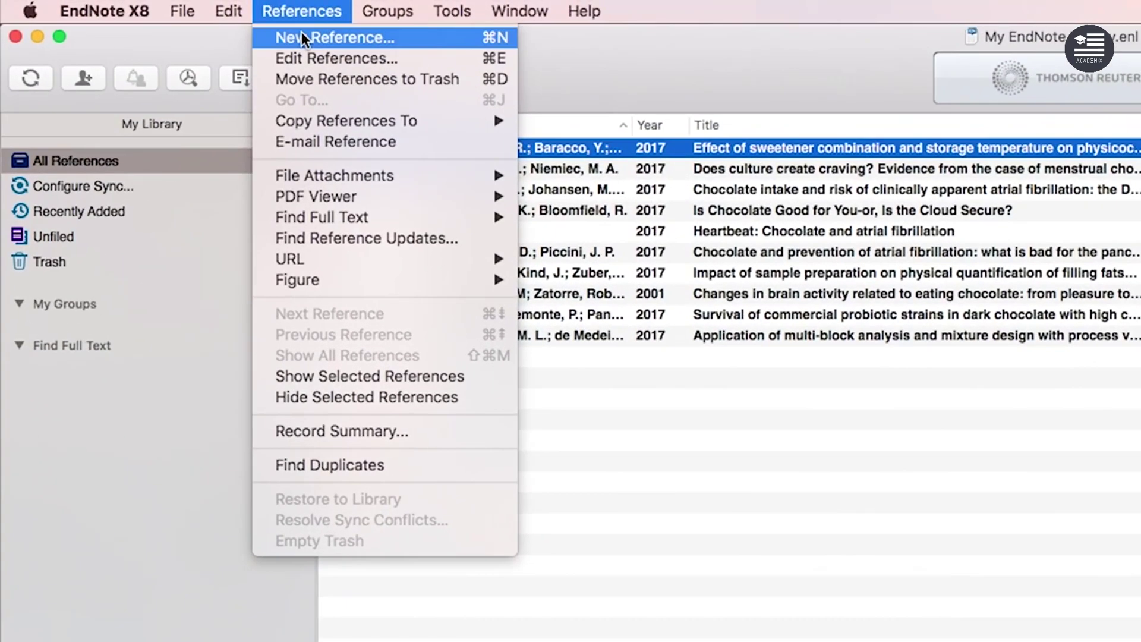
pyautogui.click(289, 35)
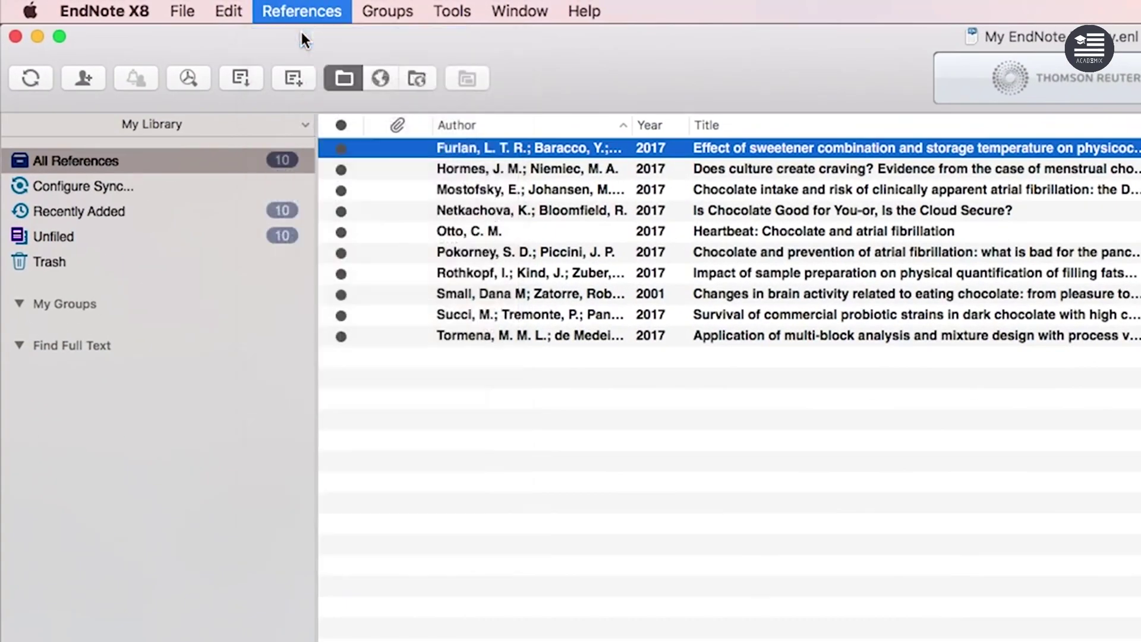
pyautogui.click(313, 76)
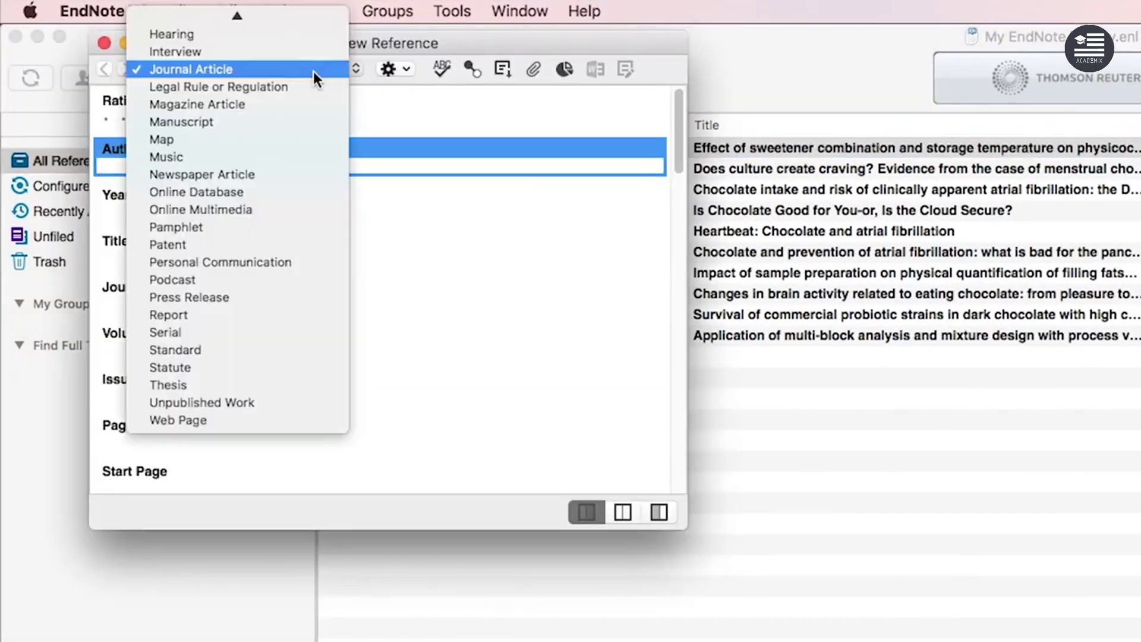
pyautogui.click(275, 419)
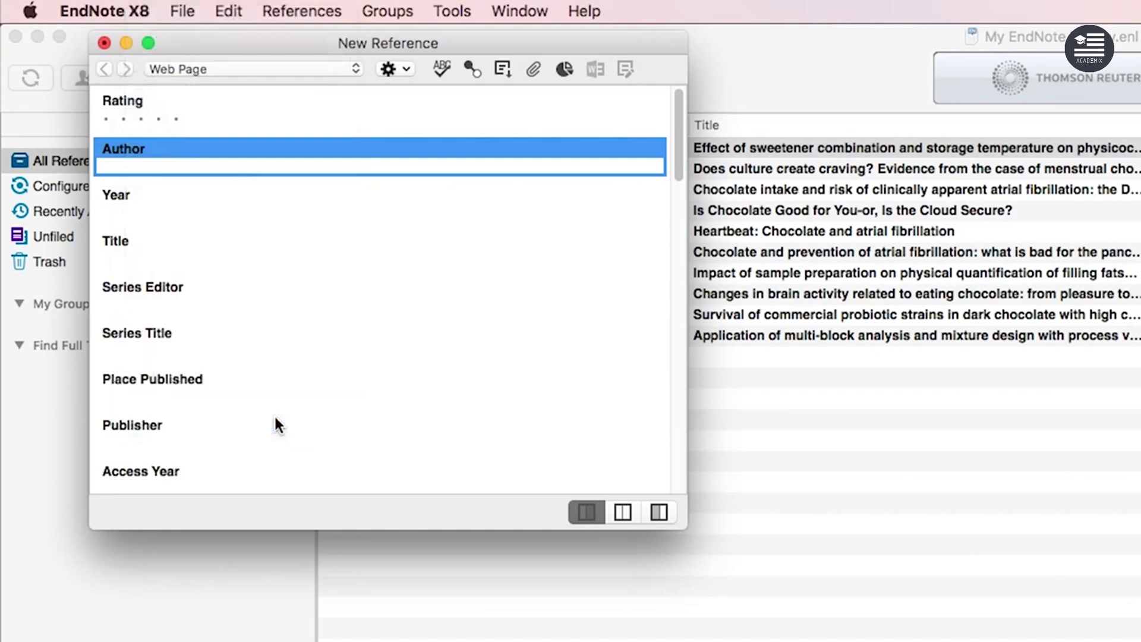
pyautogui.write('Amy Reichelt')
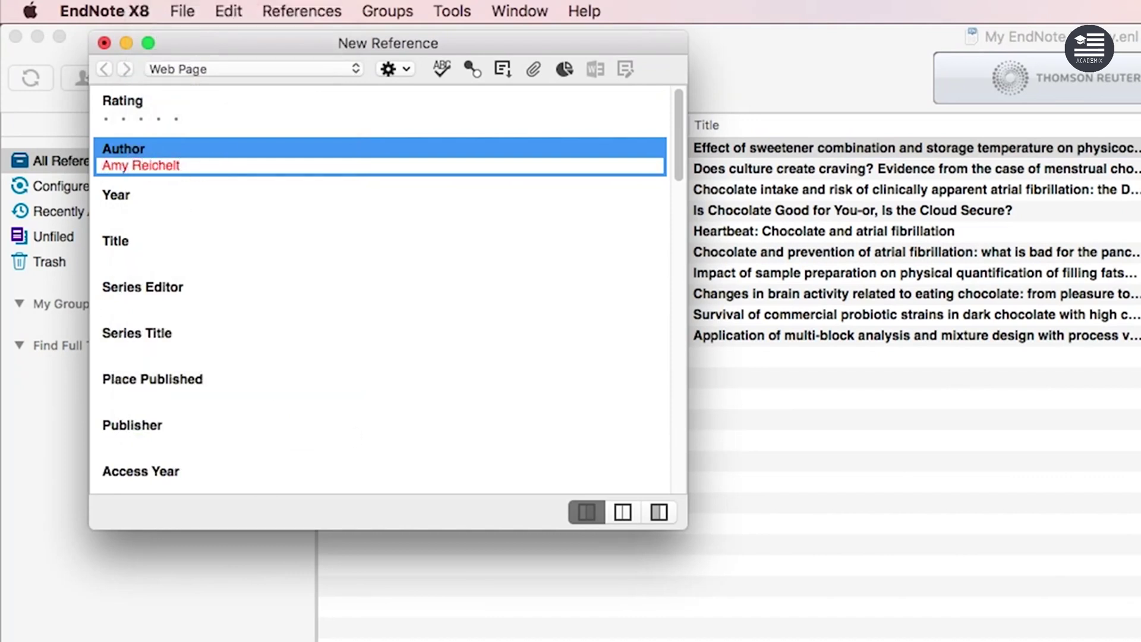
pyautogui.click(247, 216)
pyautogui.write('2016')
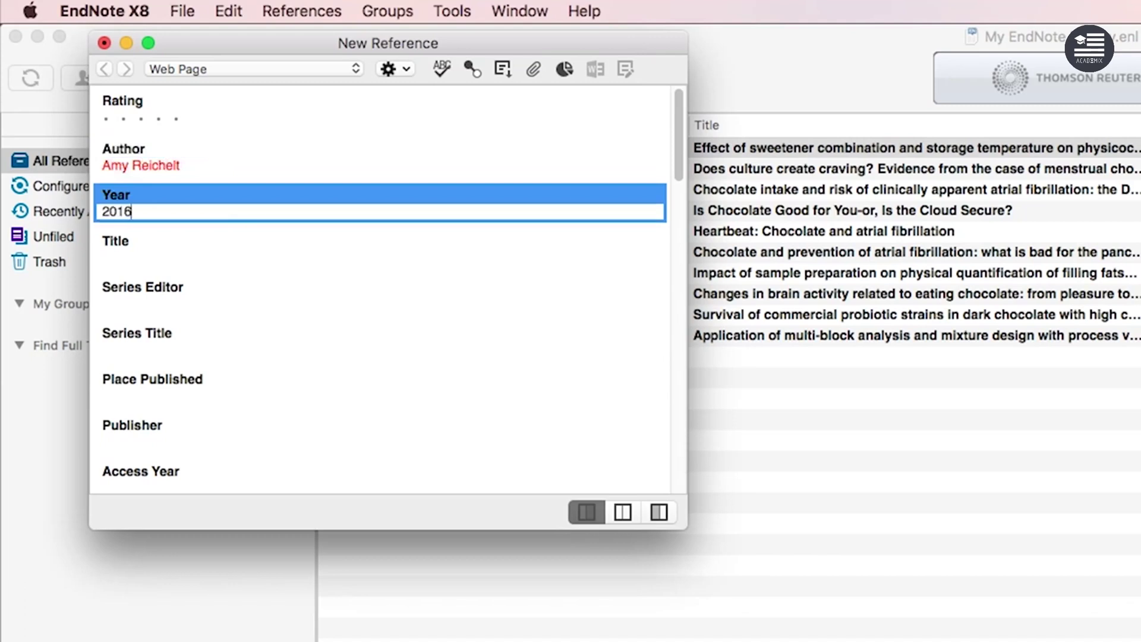
# Enter the web page reference's title as "Research Check: does eating chocolate improve your brain function?".
pyautogui.click(195, 261)
pyautogui.write('Researc')
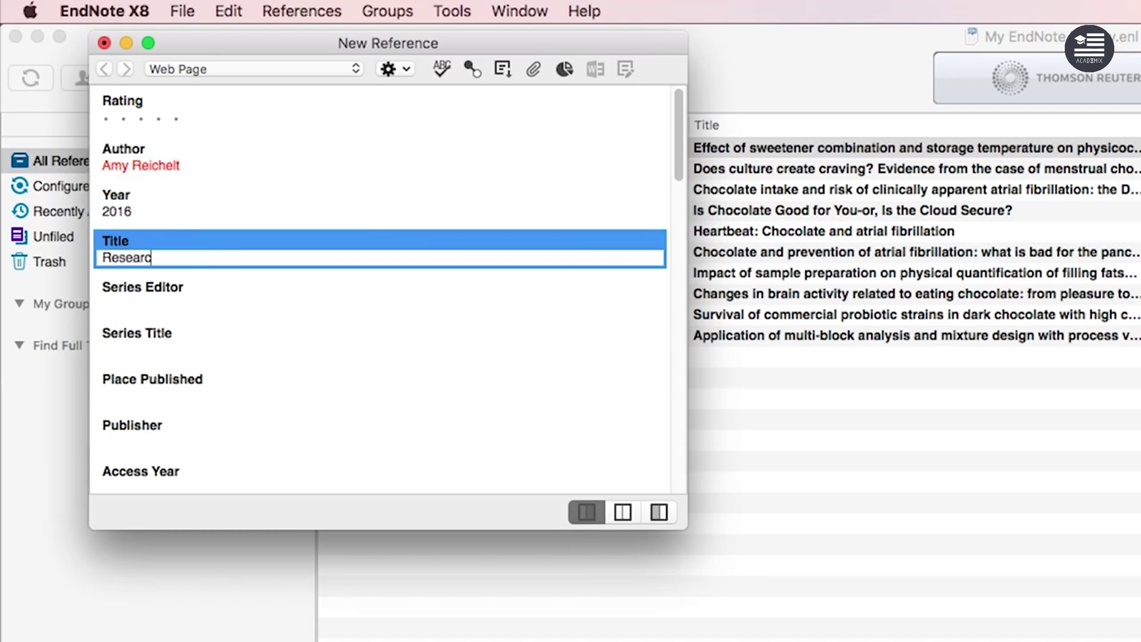
pyautogui.write('h Check: does eating choc')
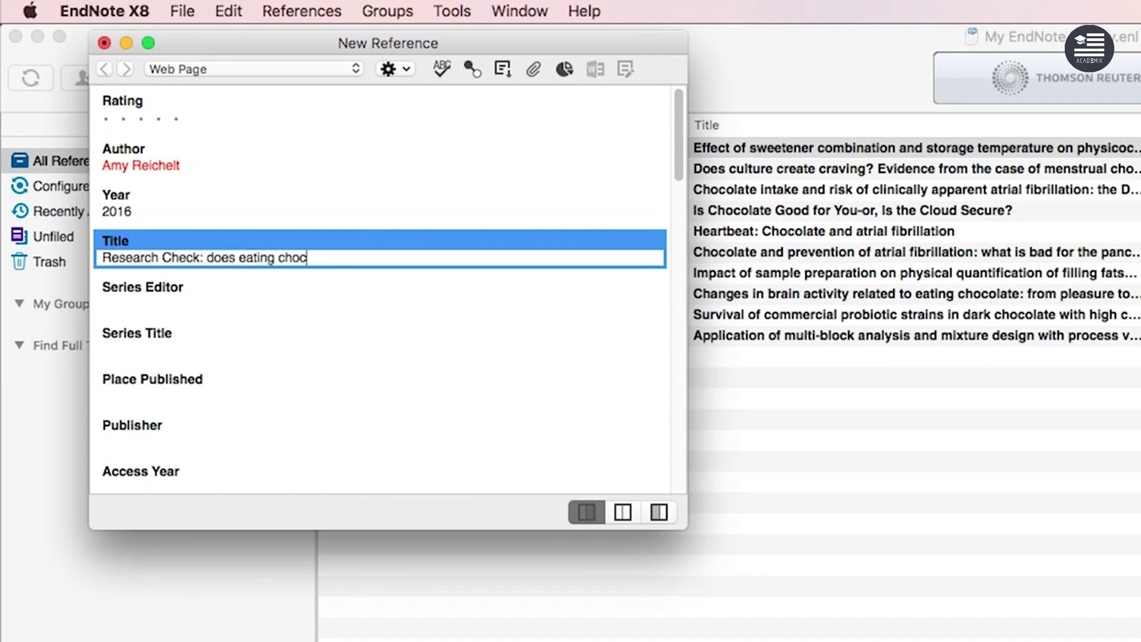
pyautogui.write('olate improve ')
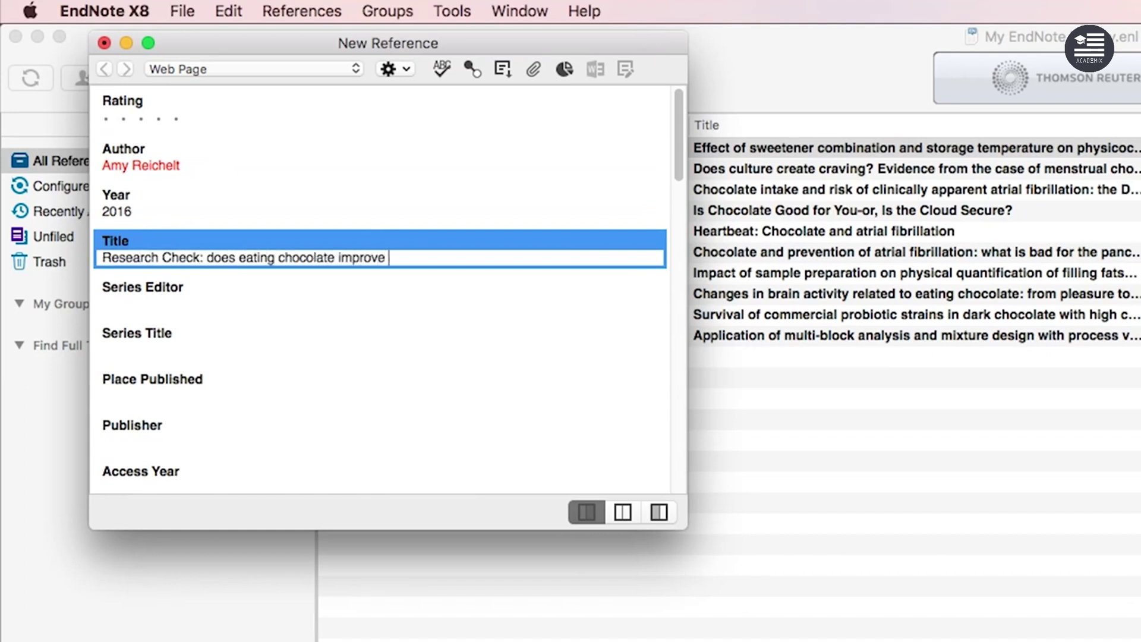
pyautogui.write('your brain function')
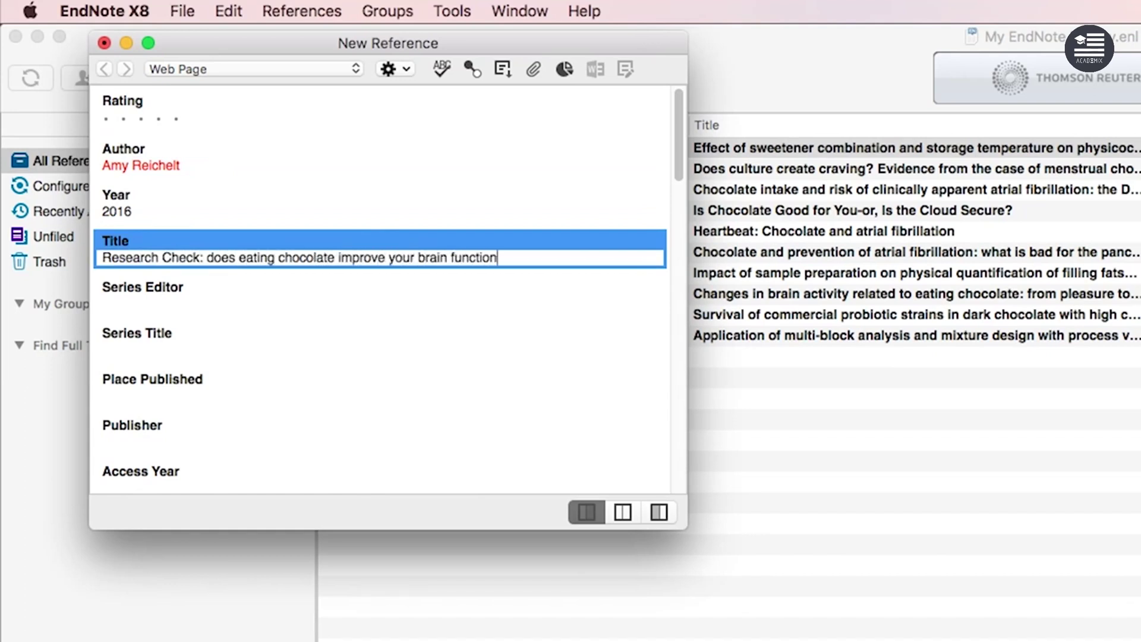
pyautogui.write('?')
# Set the reference's series title to The Conversation, its access year to 2017 and its access date to 1 September.
pyautogui.click(168, 350)
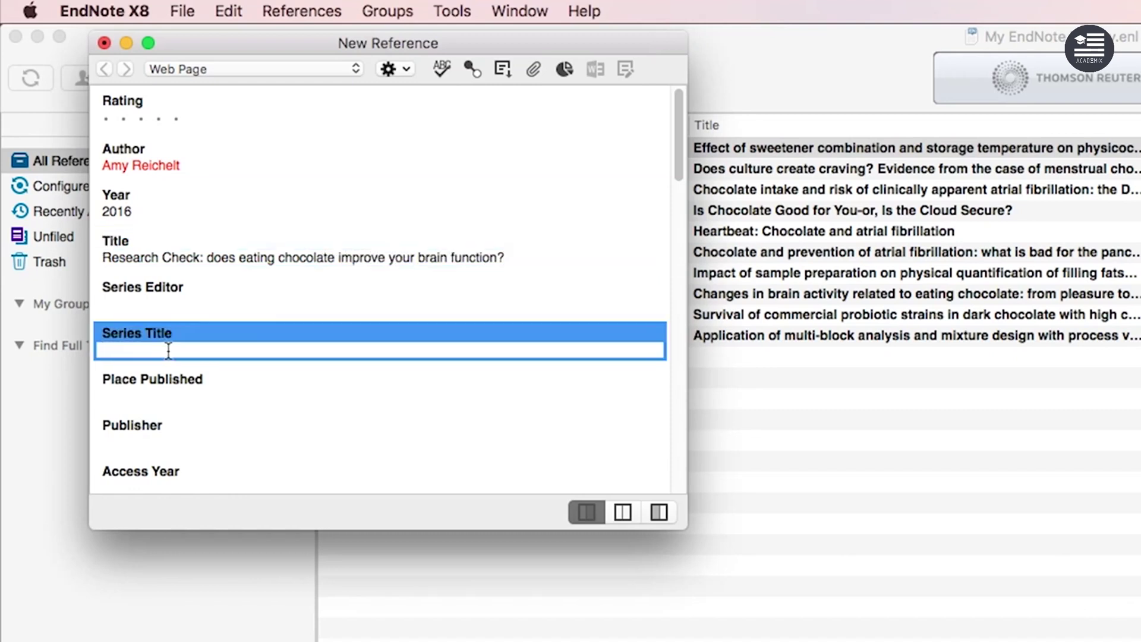
pyautogui.write('The Conversation')
pyautogui.scroll(-3, 205, 383)
pyautogui.click(206, 373)
pyautogui.write('2017')
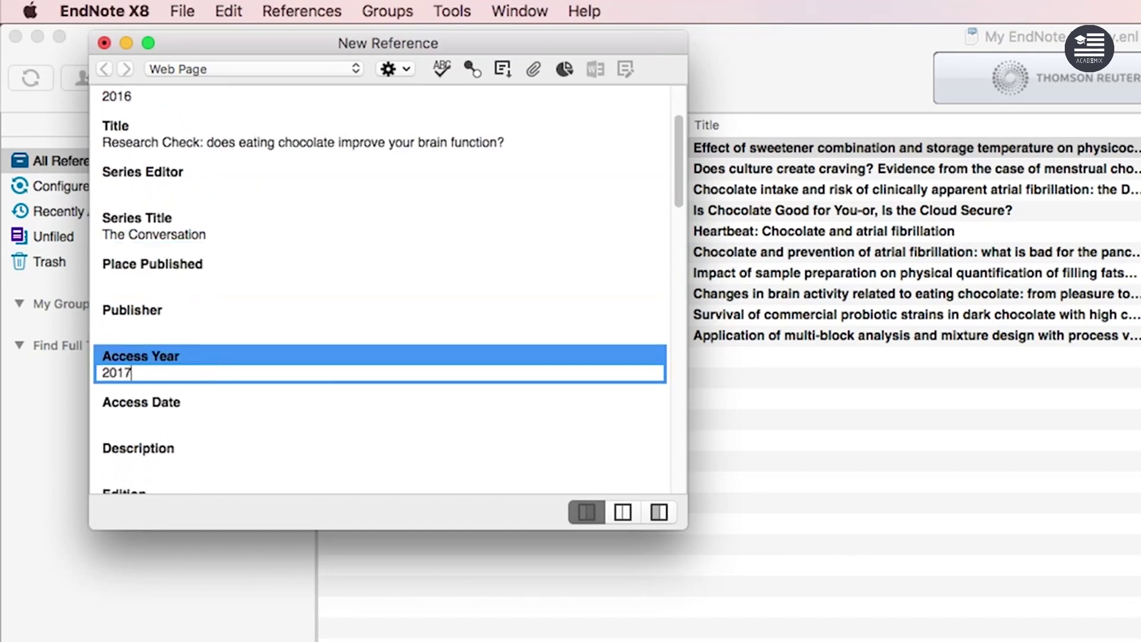
pyautogui.click(257, 413)
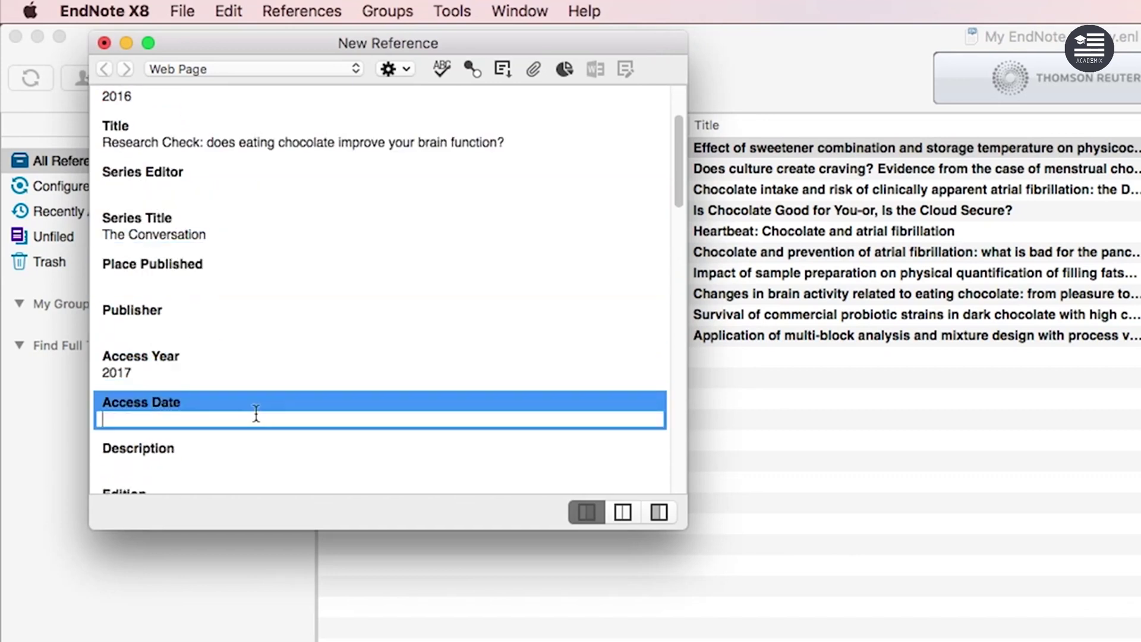
pyautogui.write('1 September')
pyautogui.scroll(-10, 298, 407)
pyautogui.scroll(-6, 299, 409)
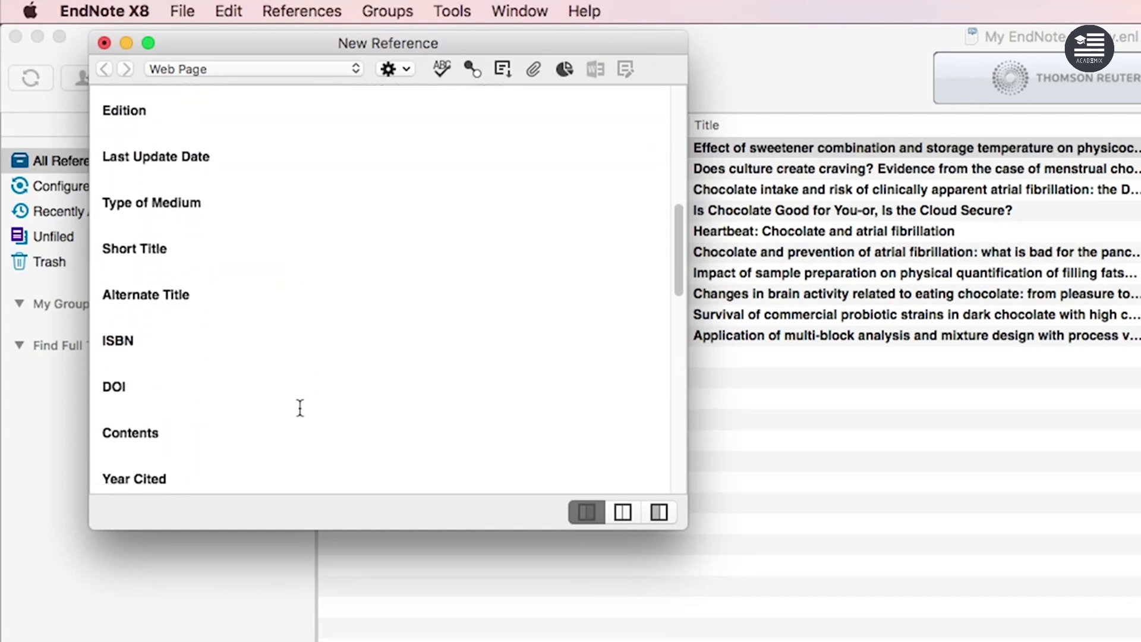
pyautogui.scroll(-6, 326, 400)
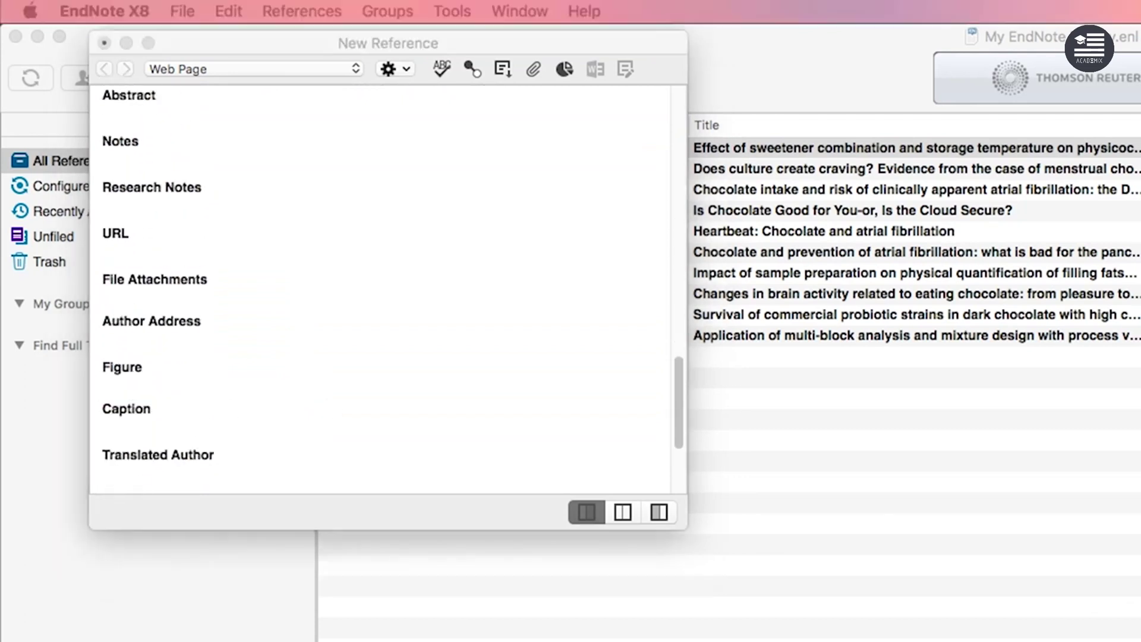
pyautogui.click(191, 247)
pyautogui.click(152, 247)
pyautogui.write('https://theconversation.com/research-check-does-eating-chocolate-improve-your-brain-function-55229')
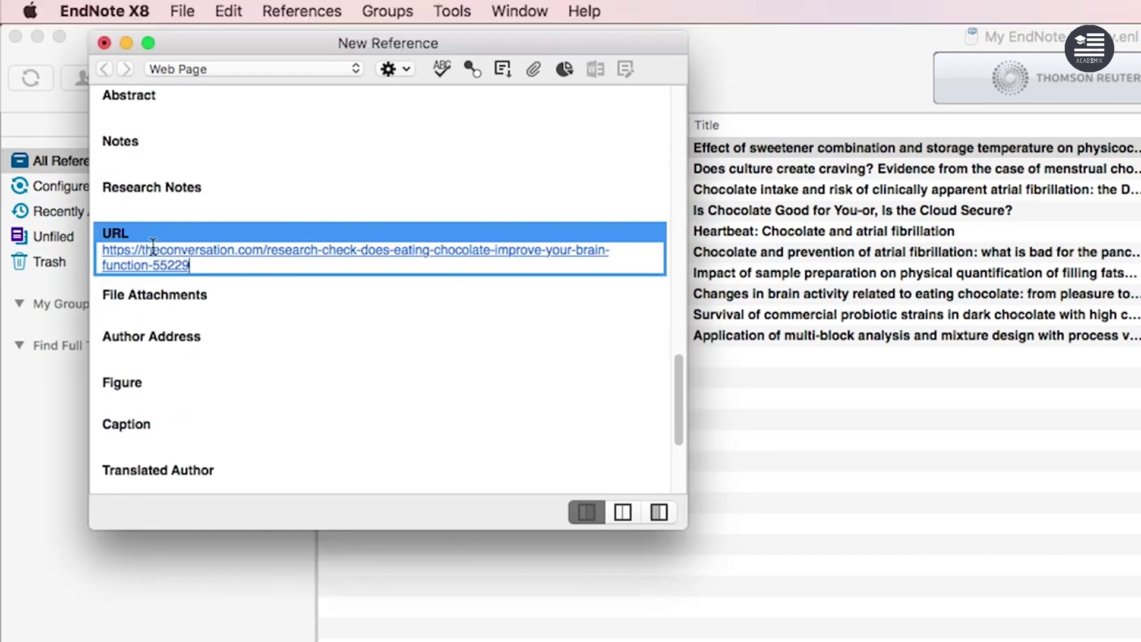
pyautogui.click(107, 44)
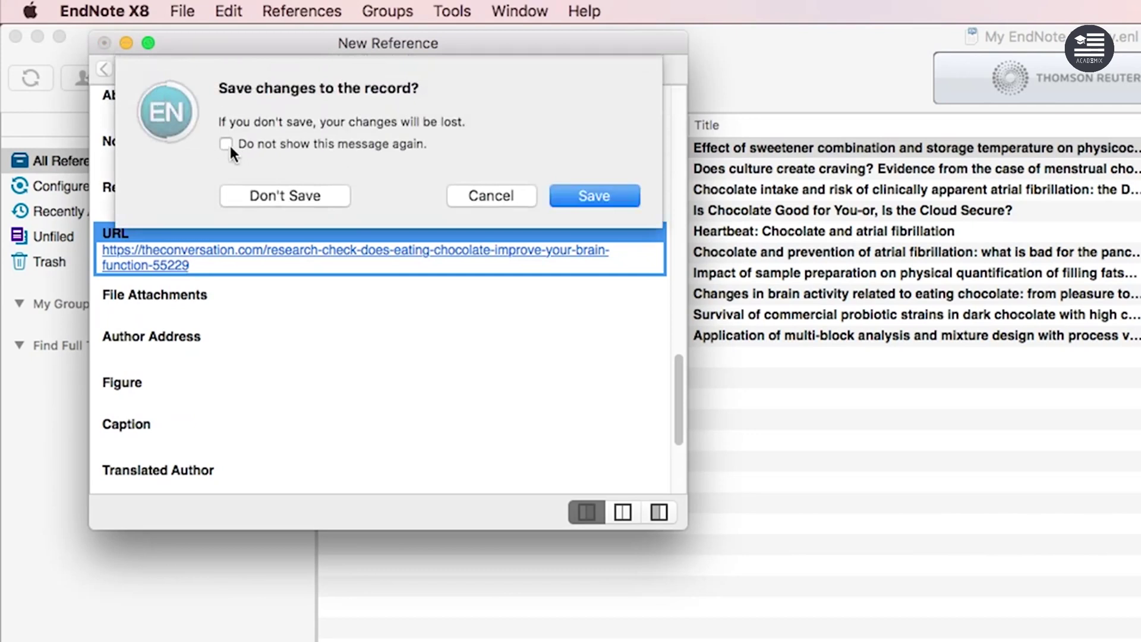
pyautogui.click(616, 191)
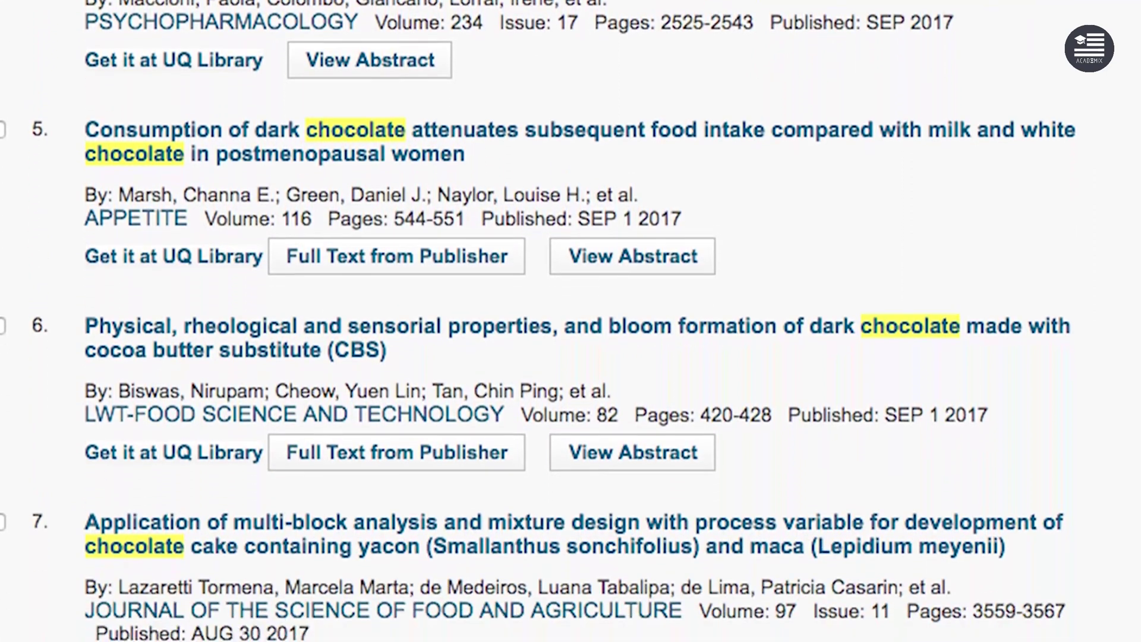
# Switch to the UQ Library website and search the library for chocolate.
pyautogui.write('chocol')
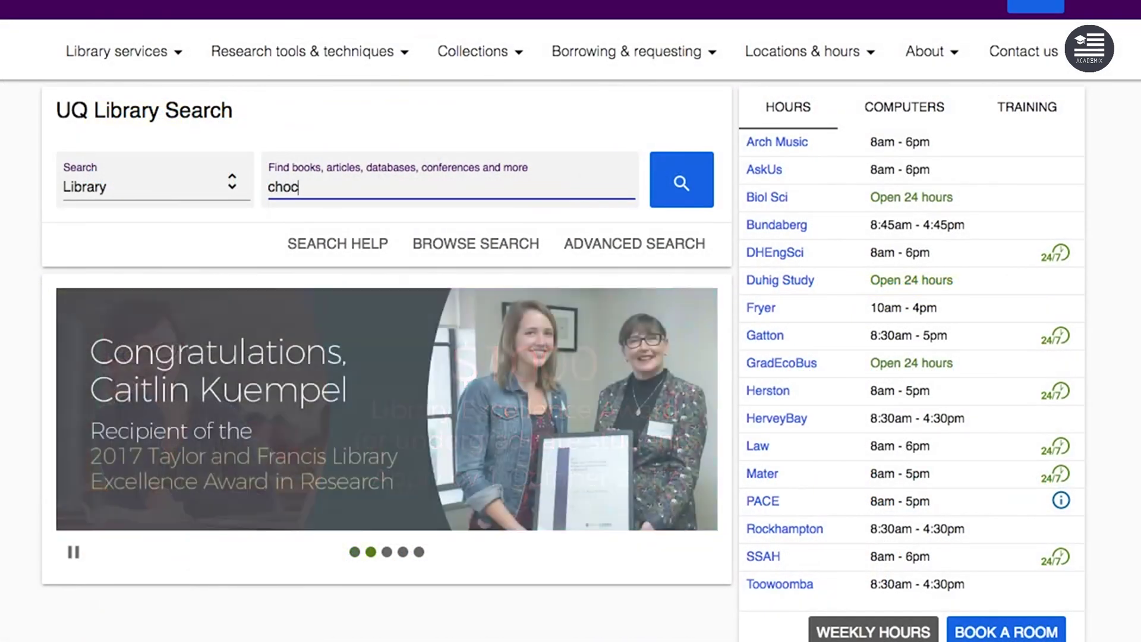
pyautogui.write('ate')
pyautogui.press('Escape')
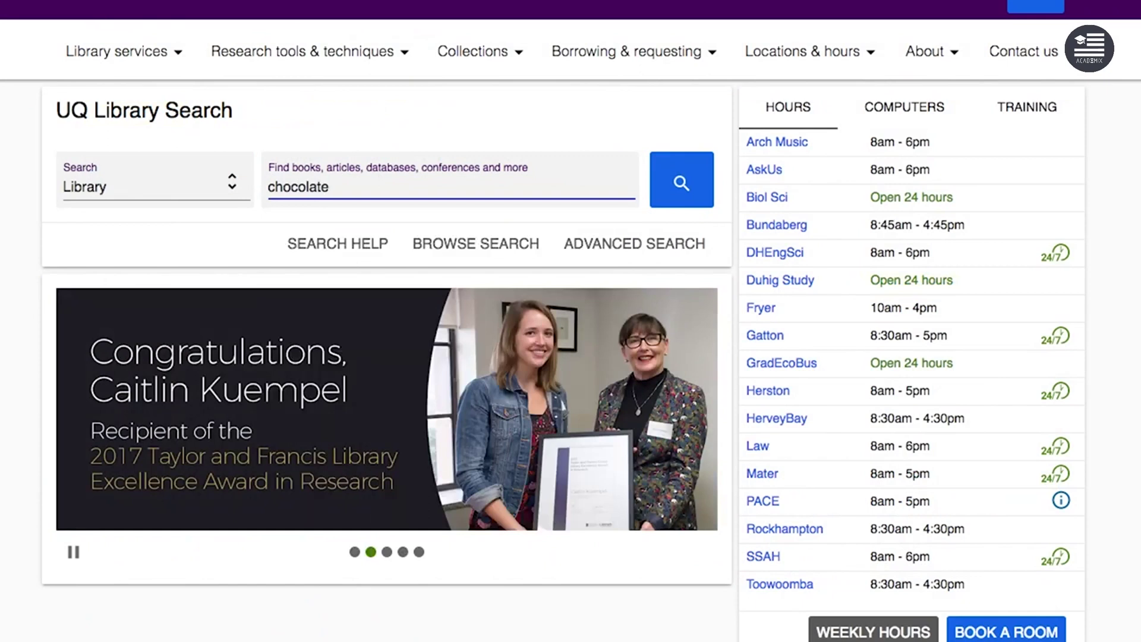
pyautogui.press('Return')
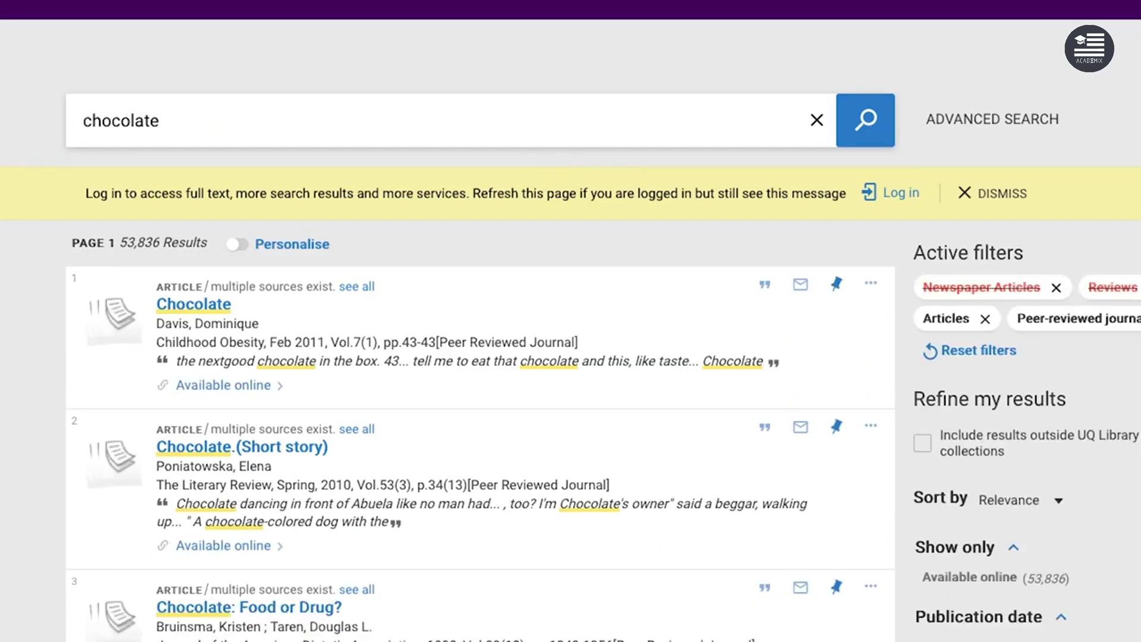
# Pin the articles "Chocolate: Food or Drug?", "X-rays reveal how chocolate turns white" and "Biochemistry. As good as chocolate" in the search results.
pyautogui.scroll(-7, 1017, 379)
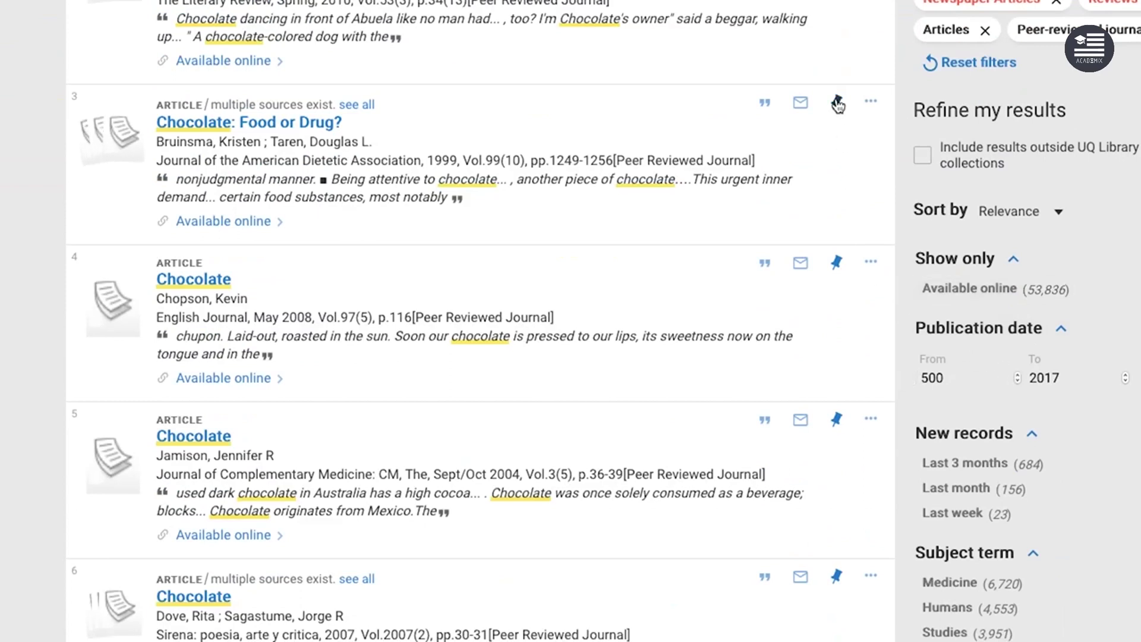
pyautogui.click(837, 102)
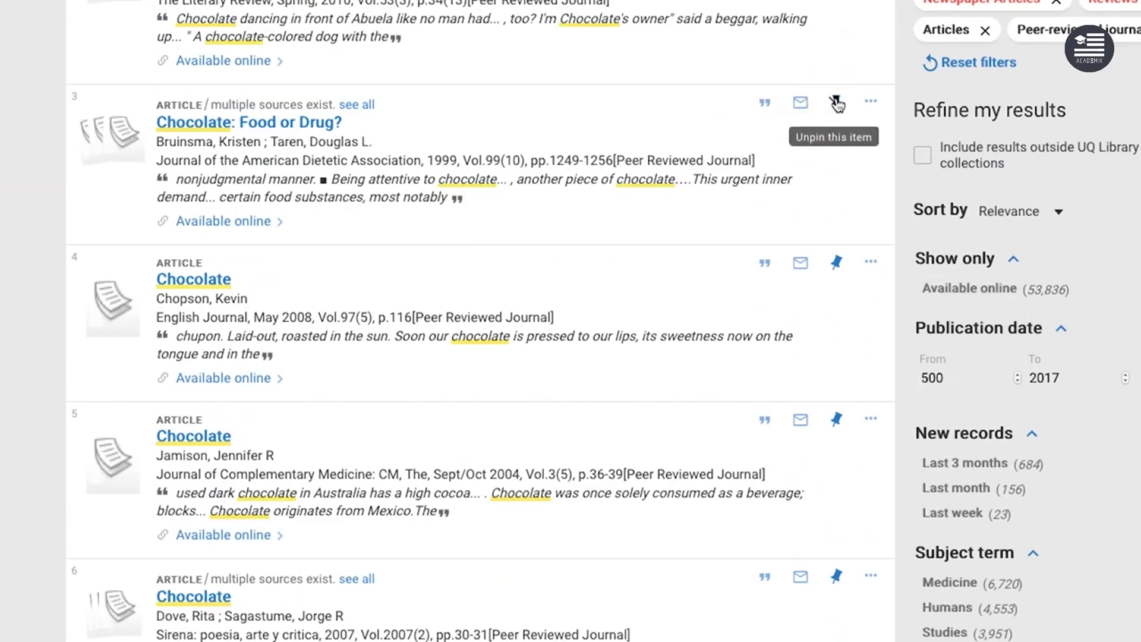
pyautogui.scroll(-4, 887, 426)
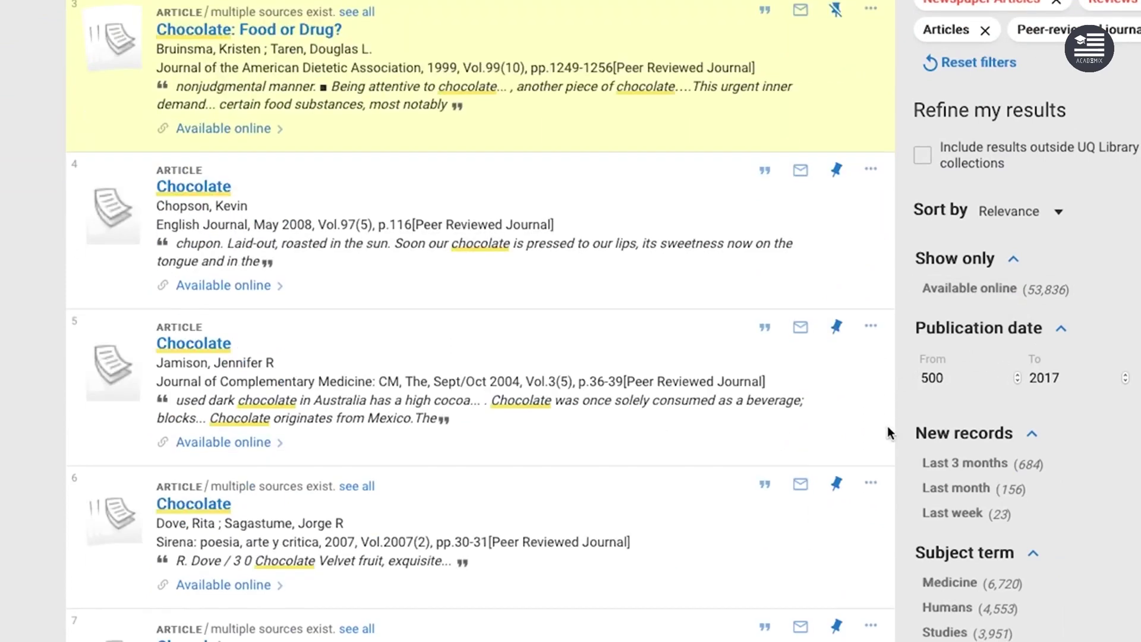
pyautogui.scroll(-5, 886, 425)
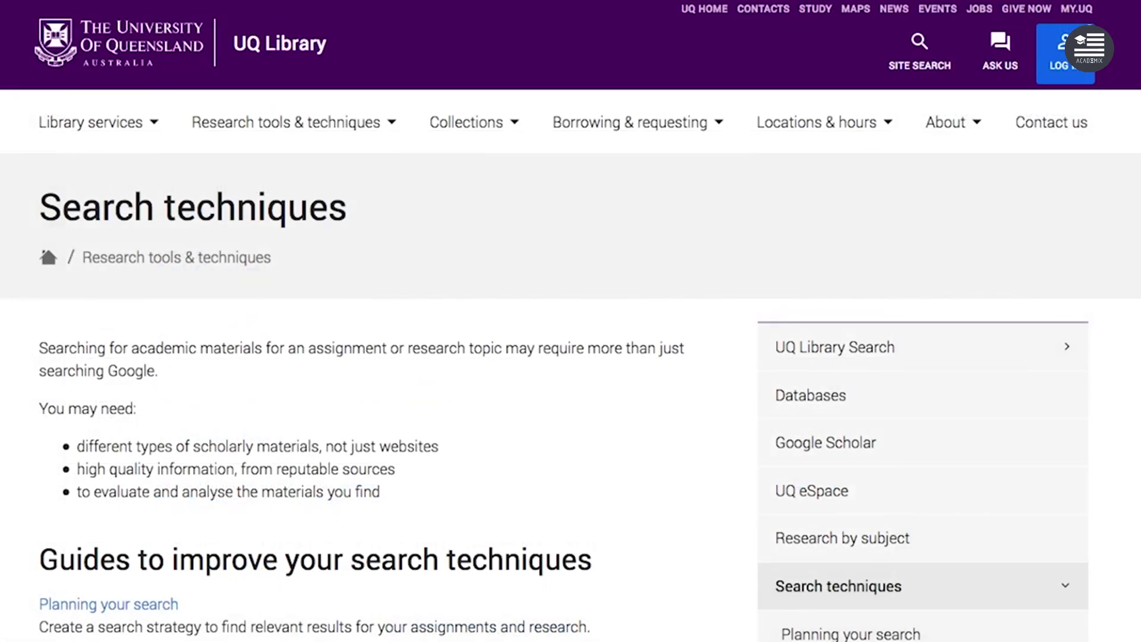
pyautogui.scroll(-9, 570, 321)
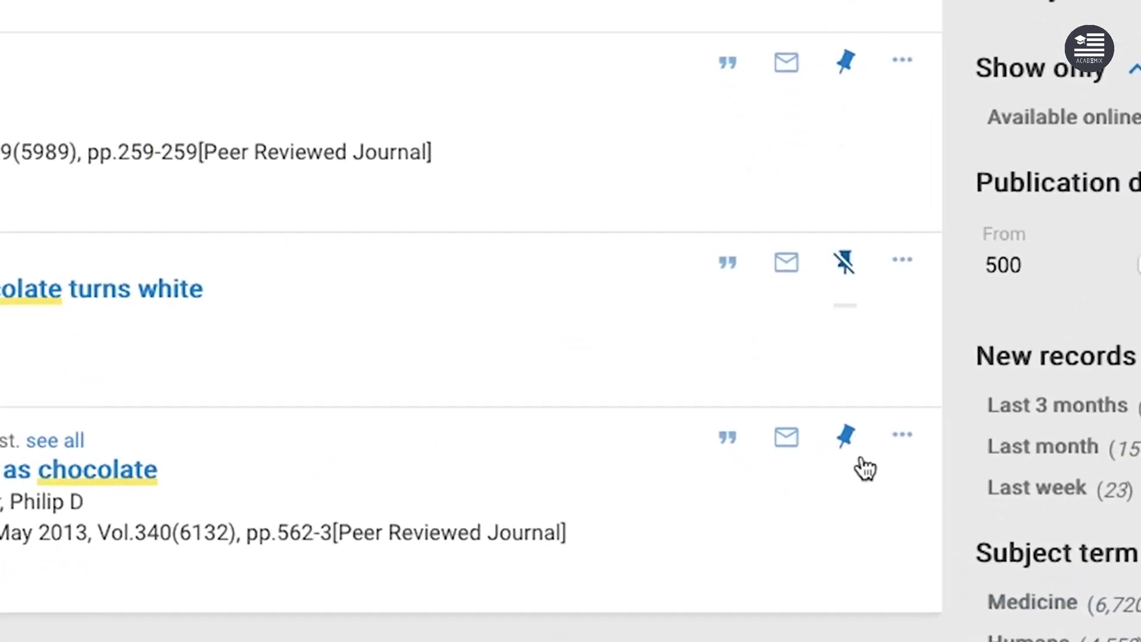
pyautogui.click(843, 436)
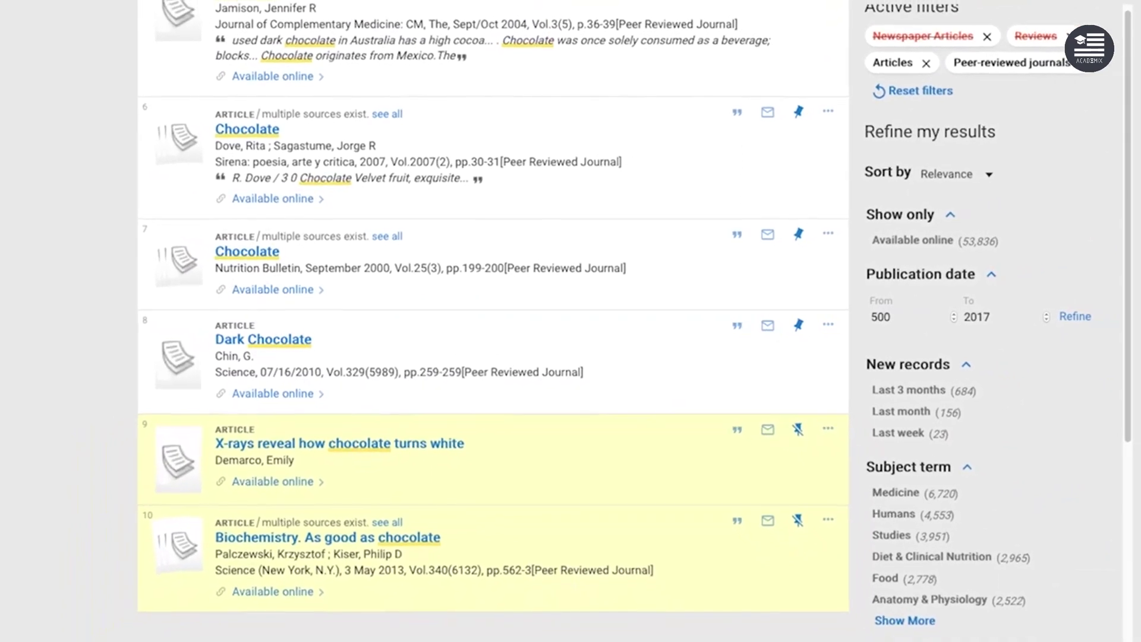
# Pin "Archaeology. A chocolate habit in ancient North America" and "Chocolate Consumption, Cognitive Function, and Nobel Laureates" among the further search results.
pyautogui.scroll(-3, 1112, 434)
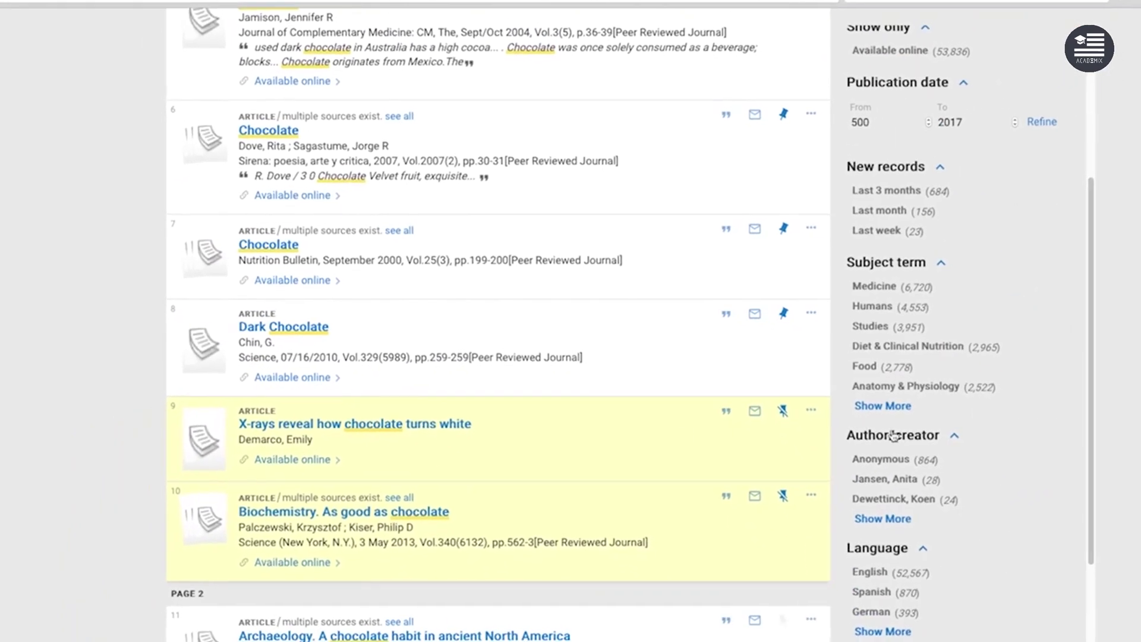
pyautogui.scroll(-3, 654, 431)
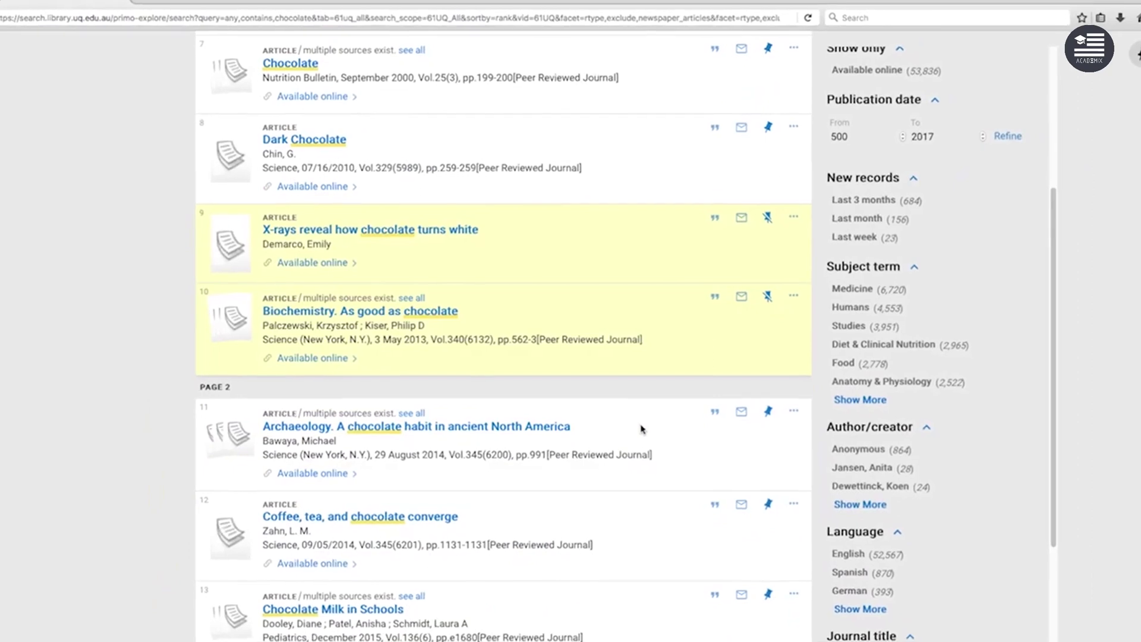
pyautogui.scroll(-5, 642, 429)
pyautogui.scroll(6, 643, 428)
pyautogui.scroll(-6, 643, 428)
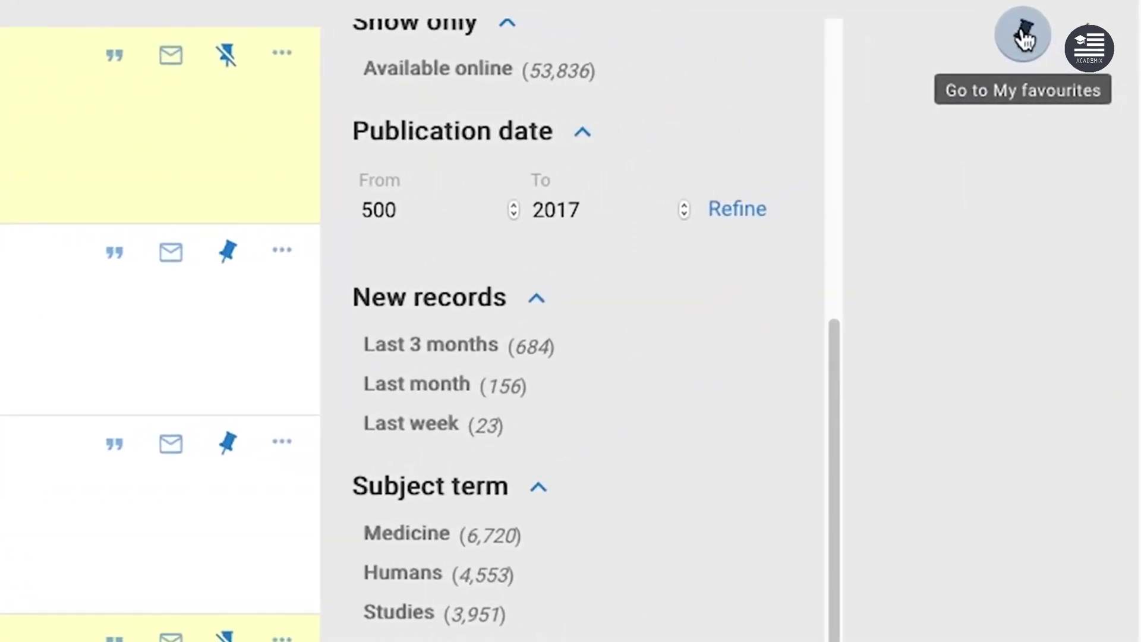
# Select all the pinned articles in My favourites and download them as an EndNote RIS export.
pyautogui.click(1024, 36)
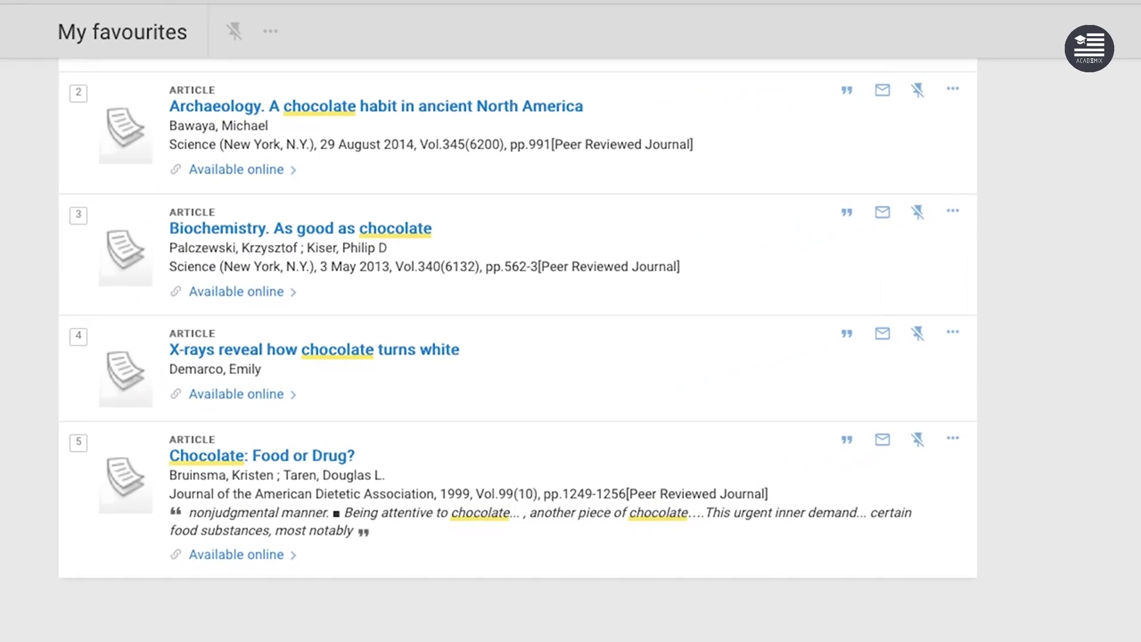
pyautogui.scroll(5, 838, 202)
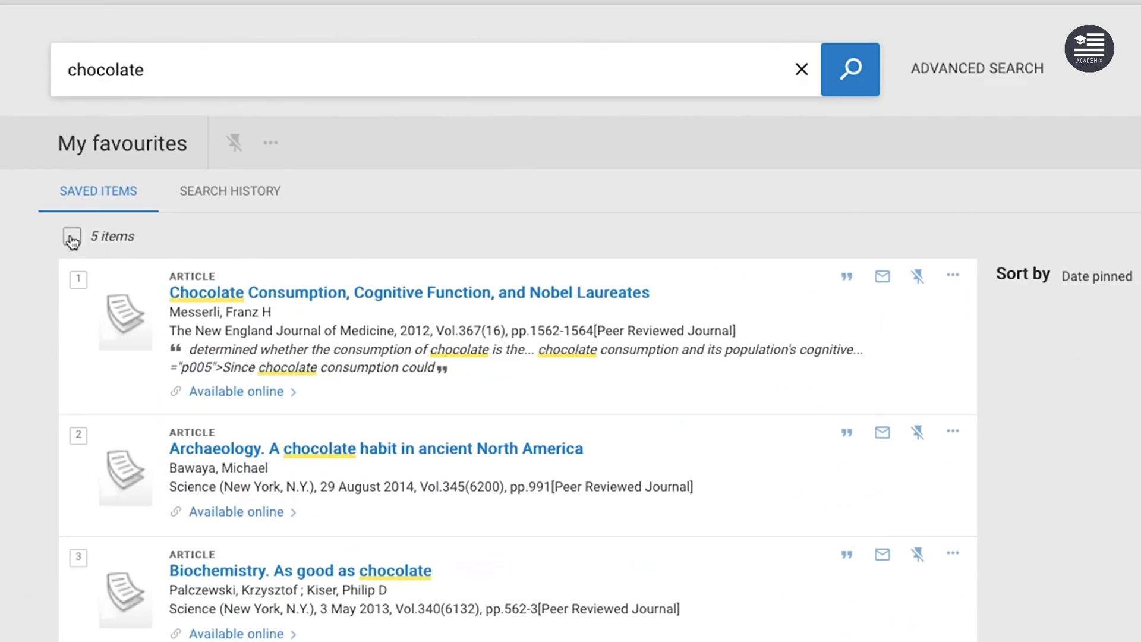
pyautogui.click(72, 239)
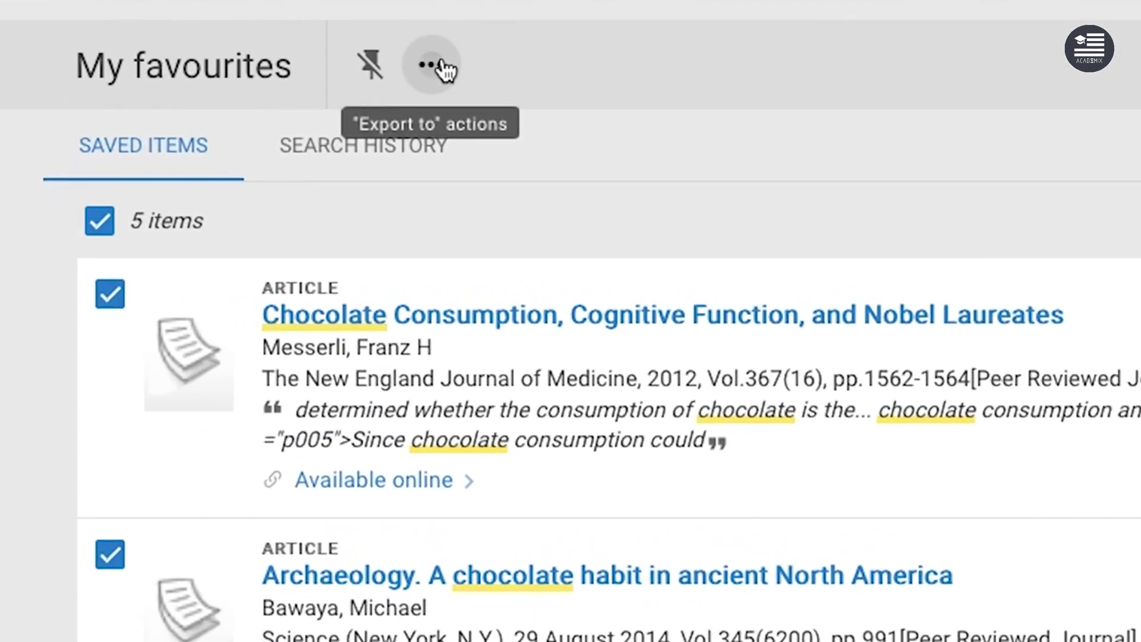
pyautogui.click(443, 66)
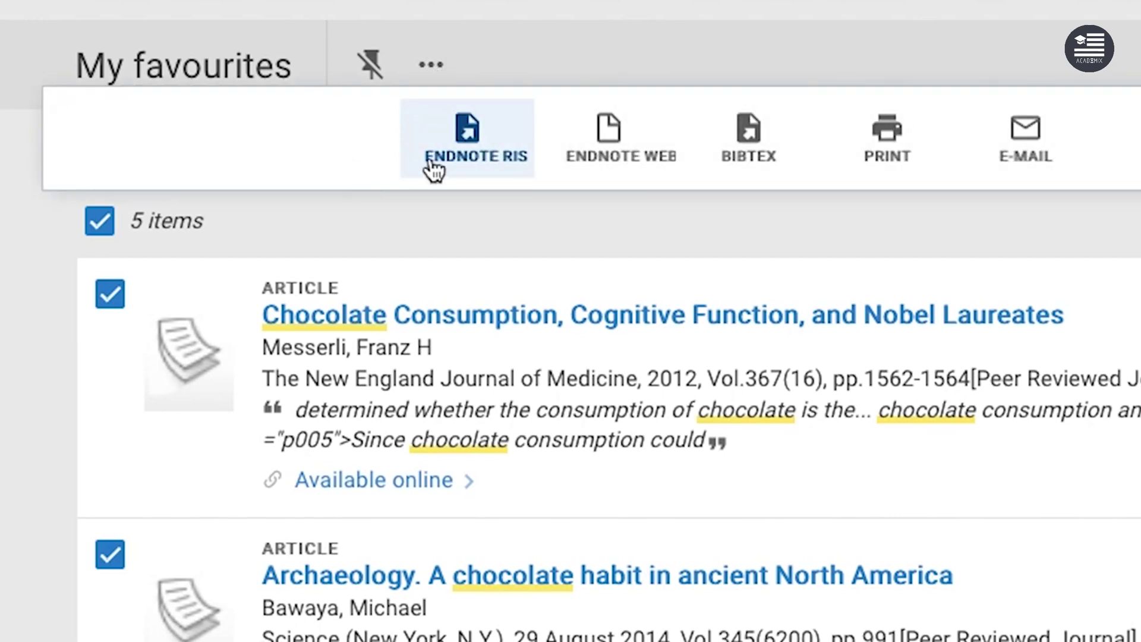
pyautogui.click(488, 153)
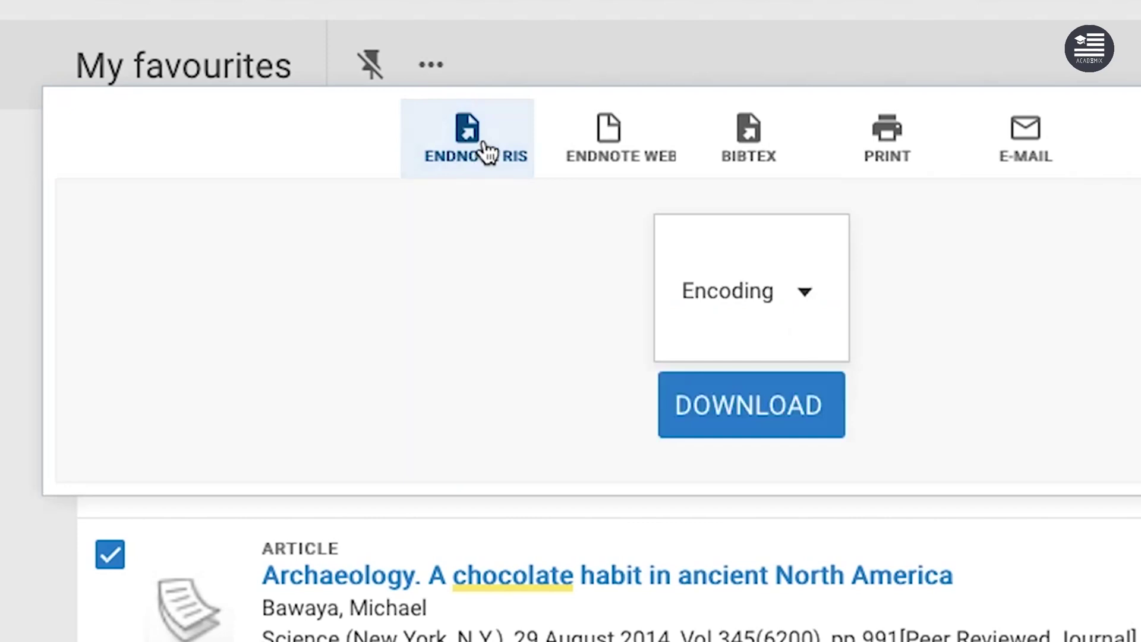
pyautogui.click(761, 426)
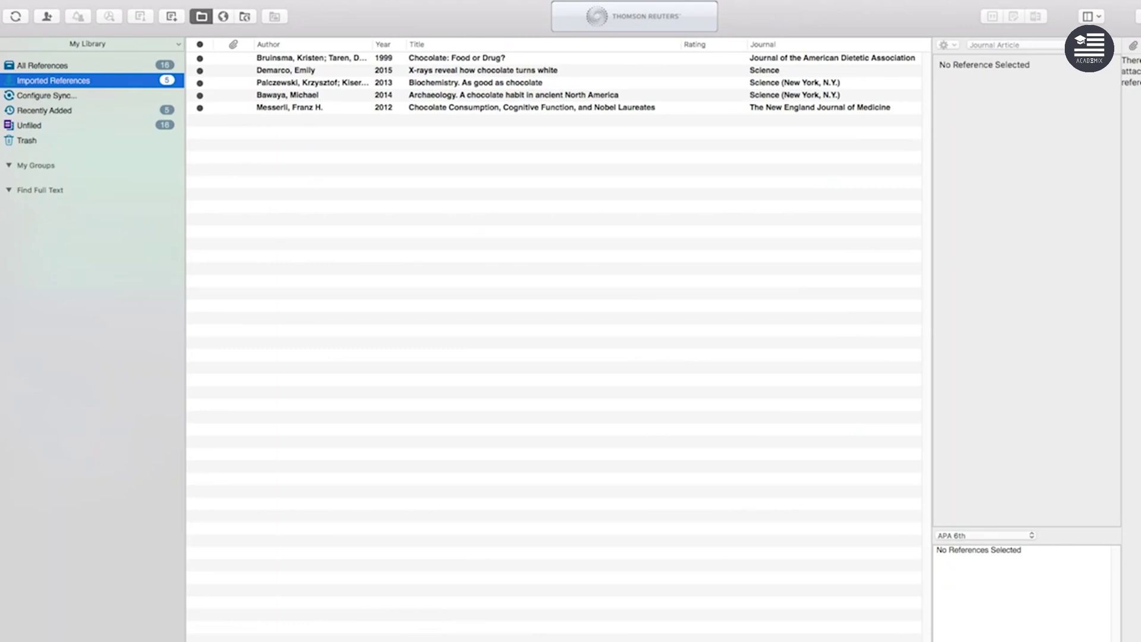
# Look through the details of the newly imported chocolate references in EndNote, one record at a time.
pyautogui.click(221, 60)
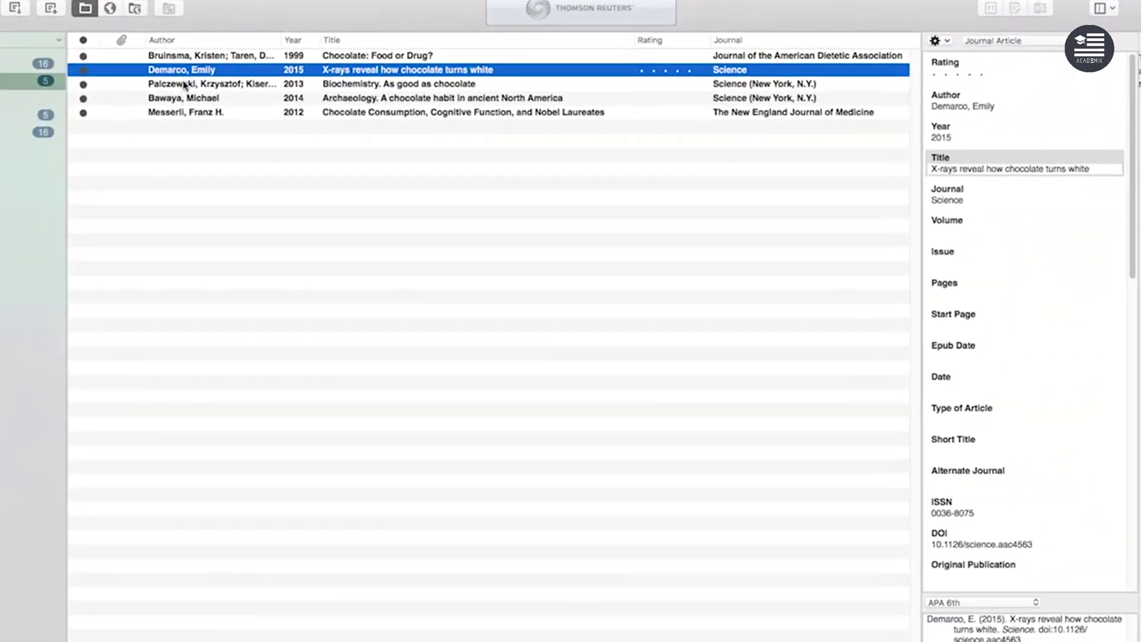
pyautogui.click(283, 82)
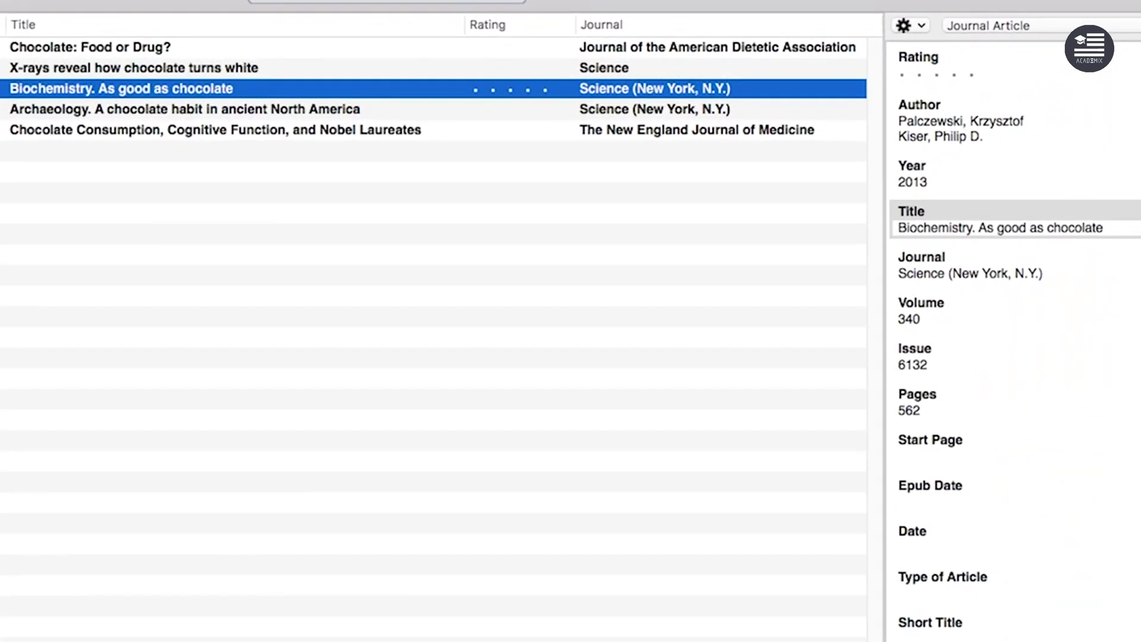
pyautogui.click(185, 109)
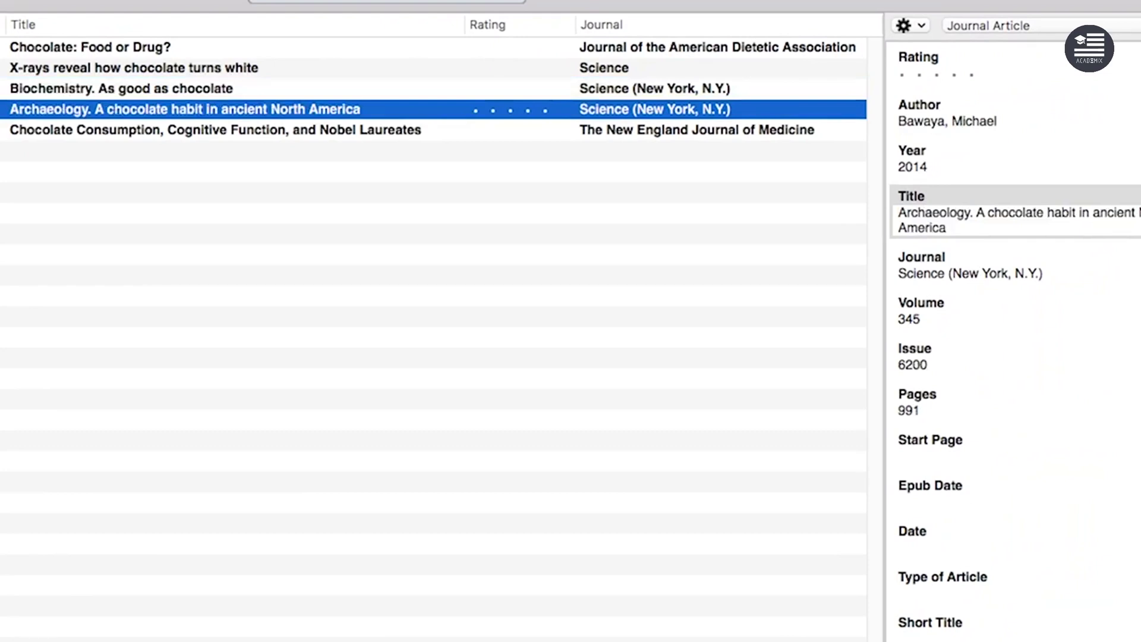
pyautogui.click(215, 129)
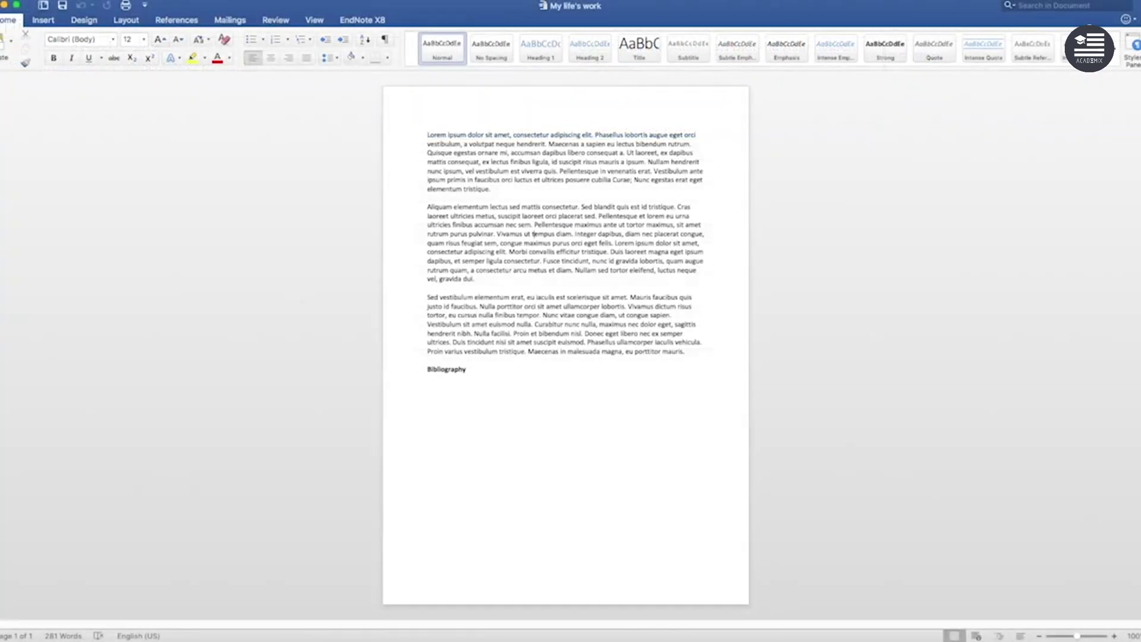
# Switch to the Word document "My life's work" and insert a bottom-of-page footnote at the end of the first paragraph.
pyautogui.click(381, 20)
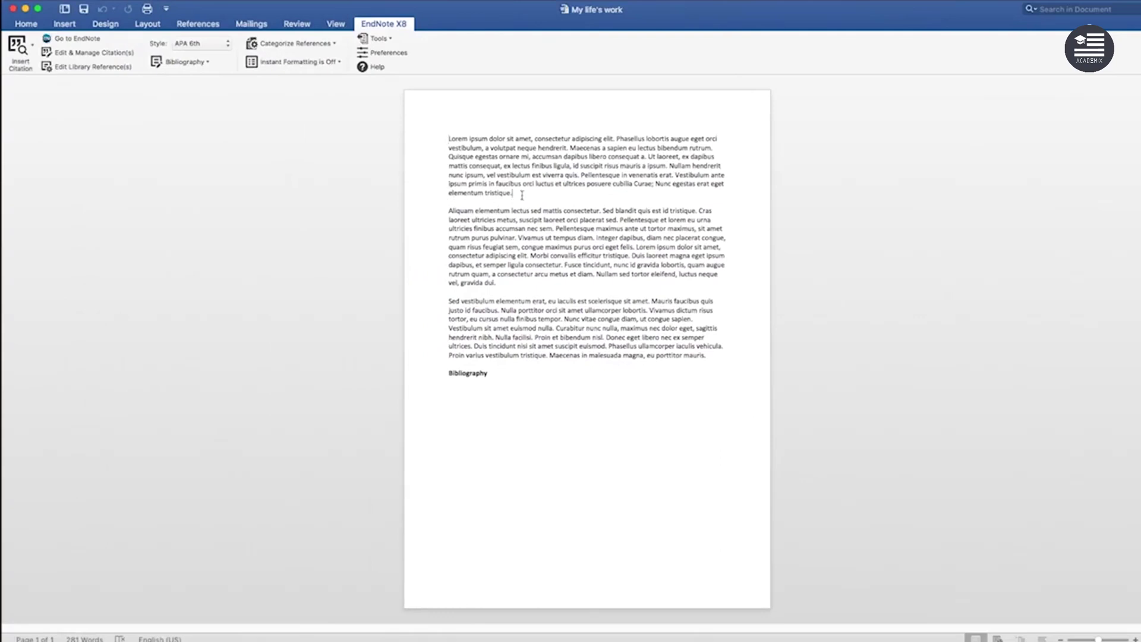
pyautogui.click(160, 0)
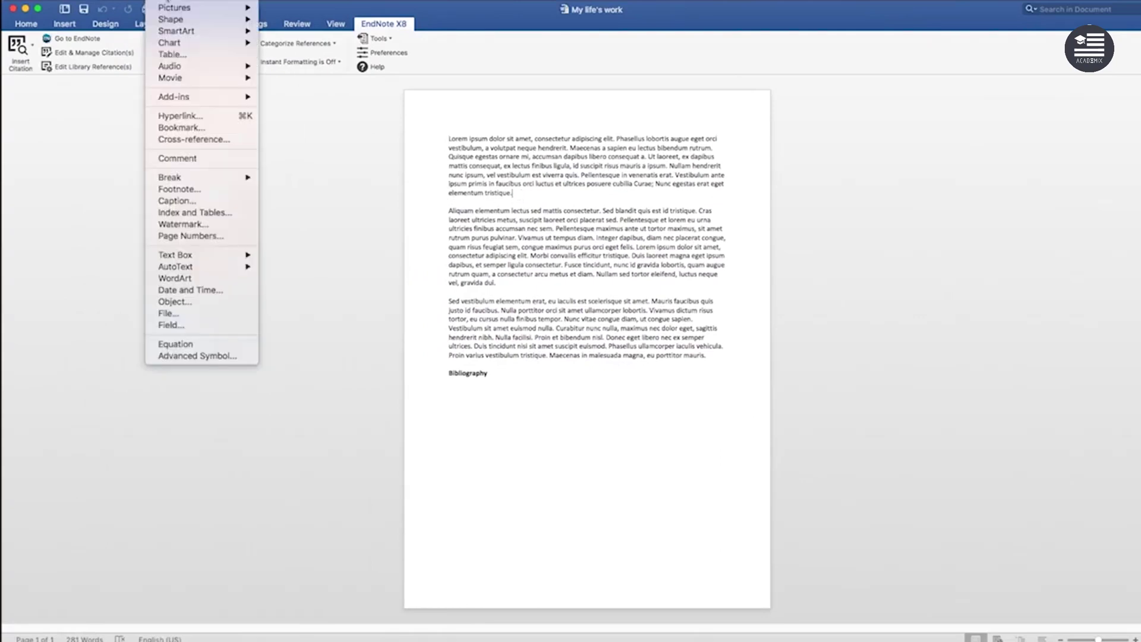
pyautogui.click(202, 189)
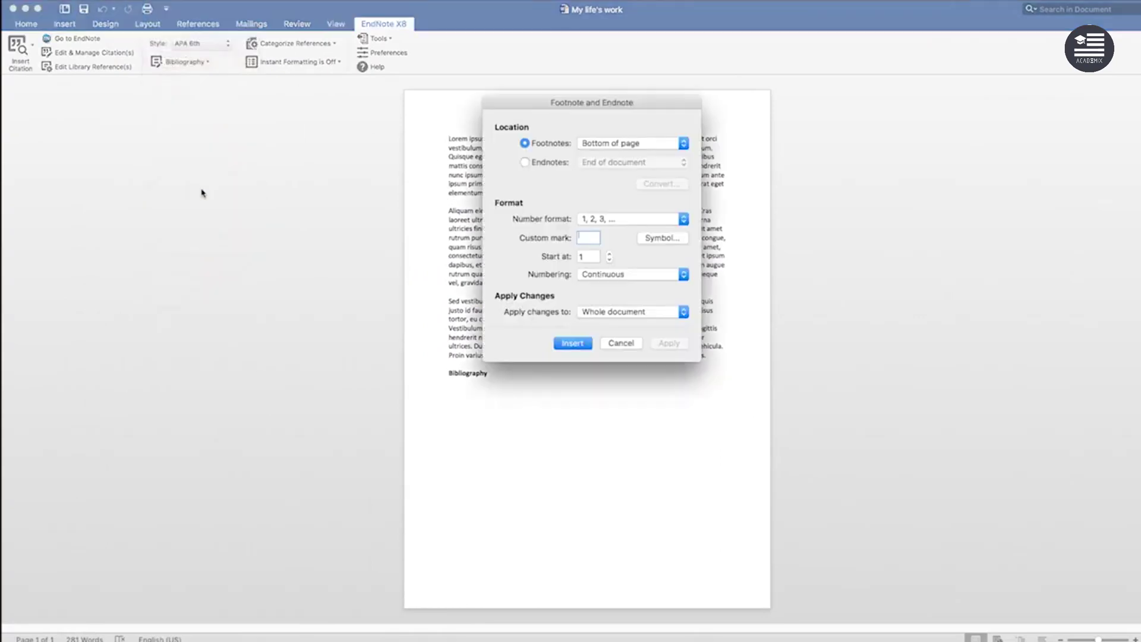
pyautogui.click(571, 343)
# Find the 2001 article "Changes in brain activity related to eating chocolate" by its first author's surname and insert its citation in the footnote.
pyautogui.click(18, 47)
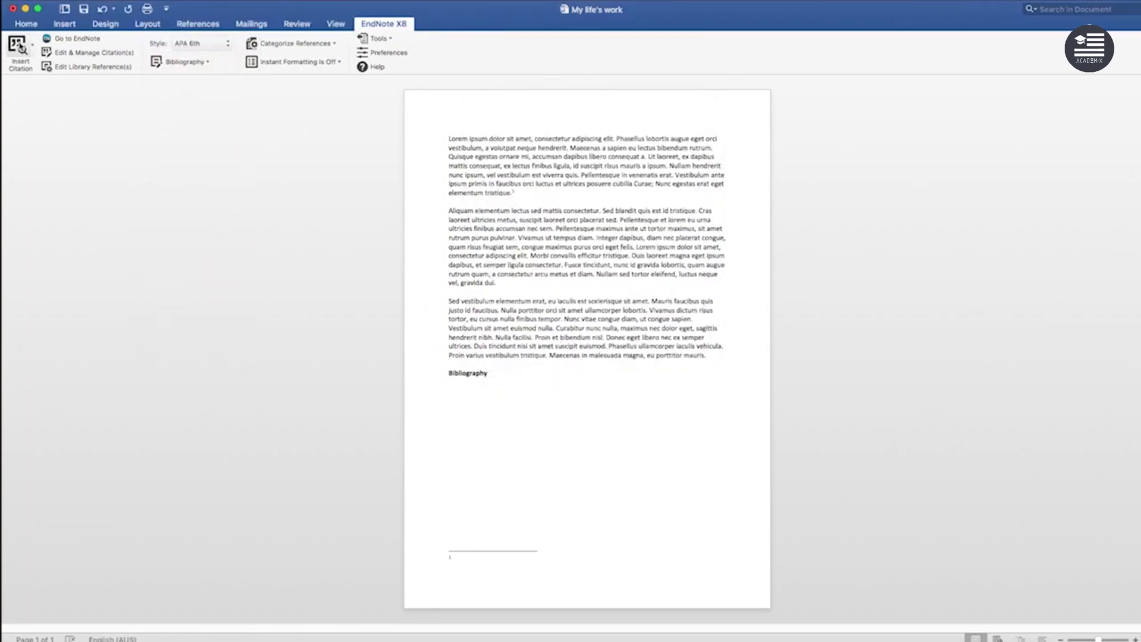
pyautogui.write('small')
pyautogui.press('Return')
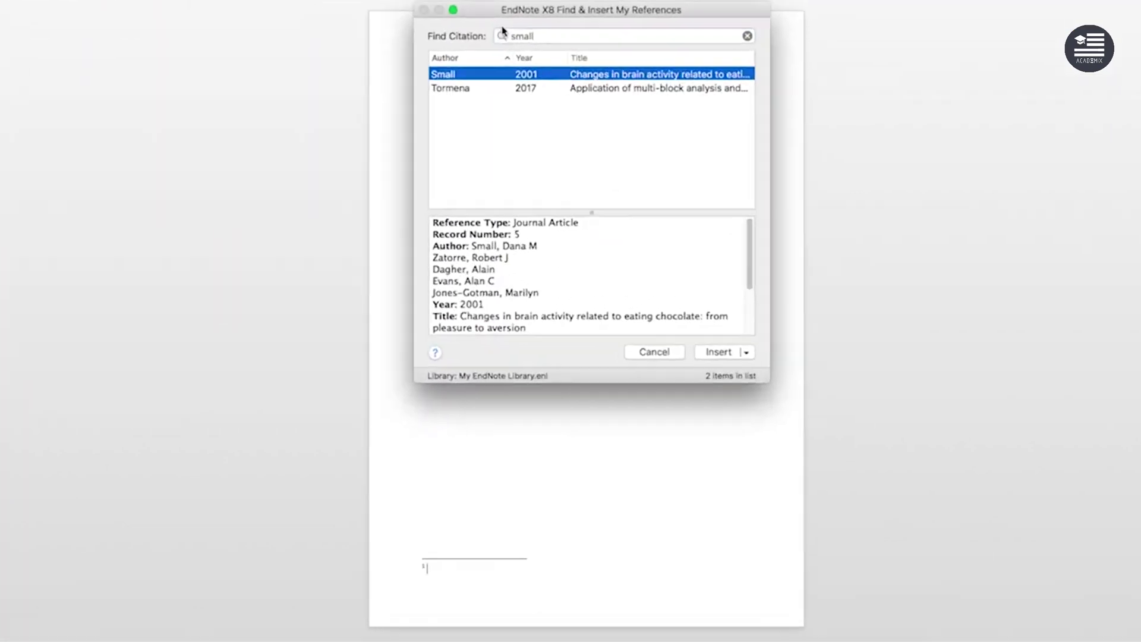
pyautogui.click(699, 377)
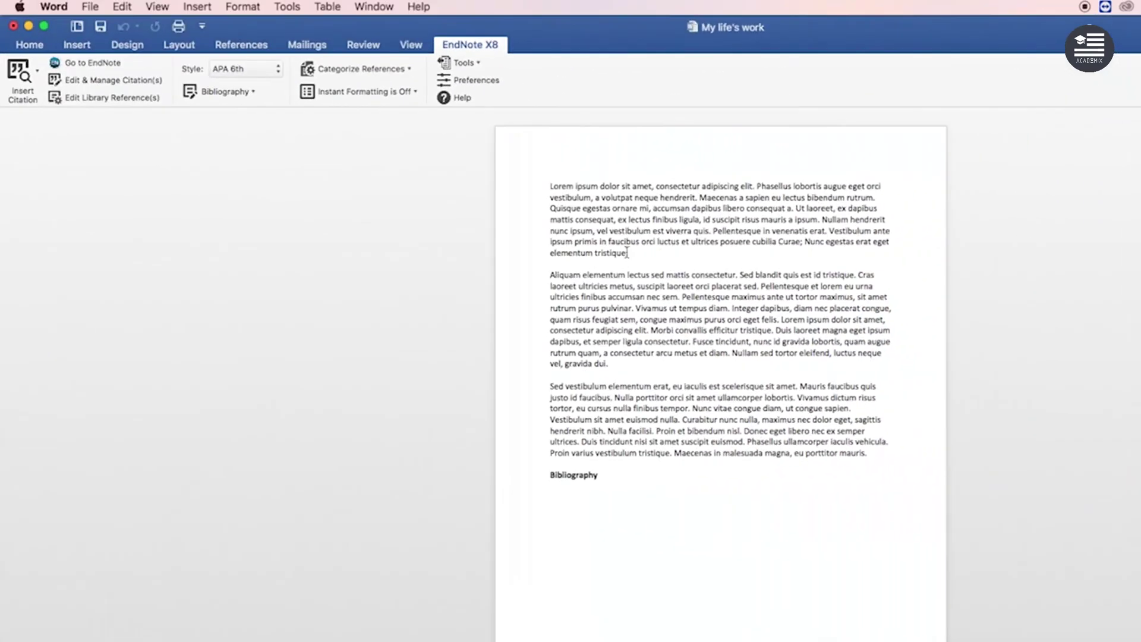
# Set the citation style to Vancouver and cite "Heartbeat: Chocolate and atrial fibrillation" at the end of the first paragraph.
pyautogui.click(247, 69)
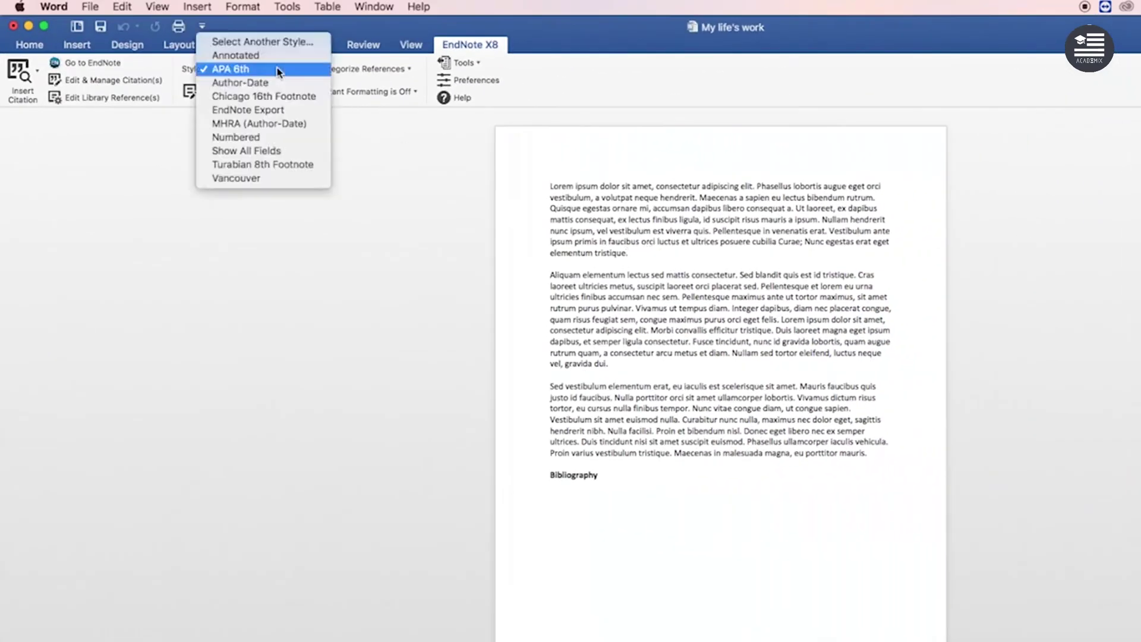
pyautogui.click(276, 178)
pyautogui.click(20, 77)
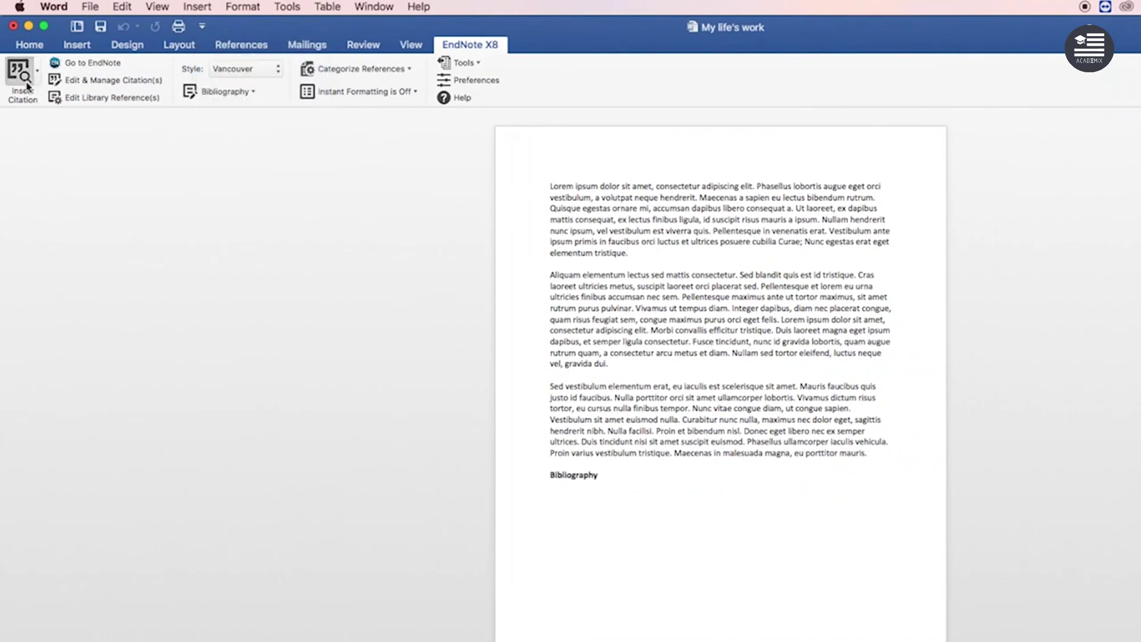
pyautogui.write('otto')
pyautogui.click(856, 479)
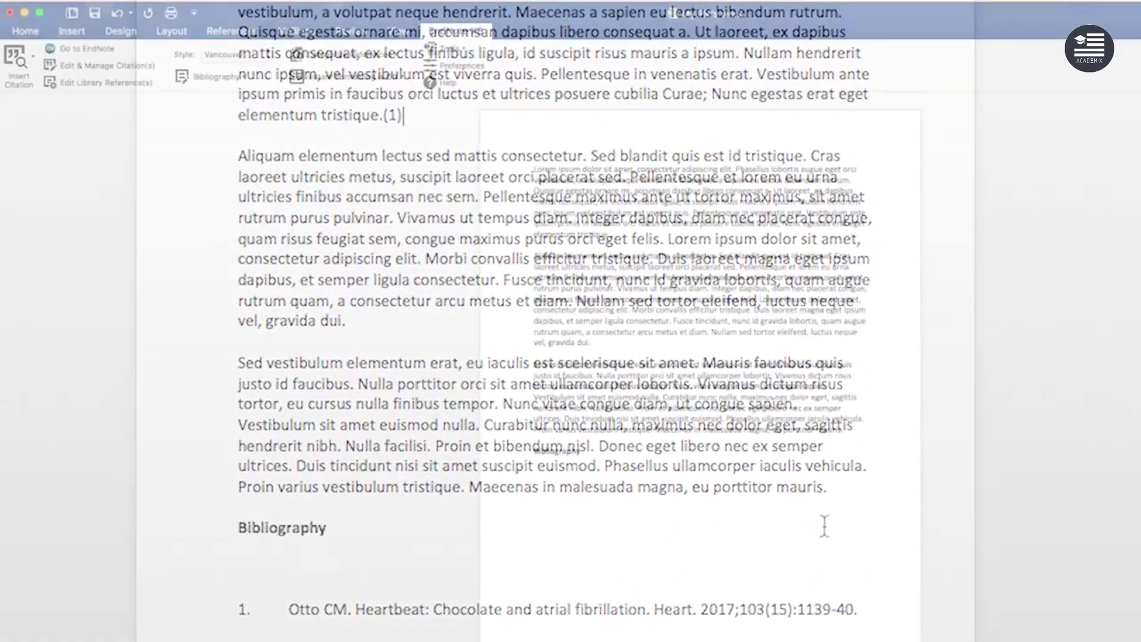
# Select "Changes in brain activity related to eating chocolate" in EndNote and insert it as the selected citation at the end of Word's first paragraph.
pyautogui.click(18, 62)
pyautogui.write('small')
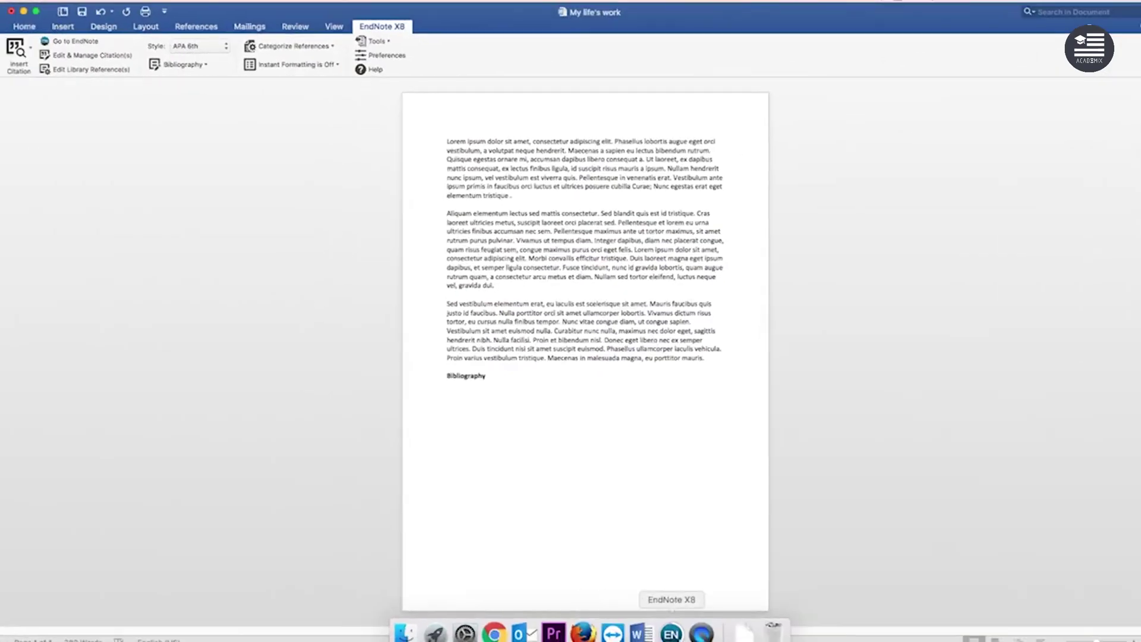
pyautogui.click(671, 633)
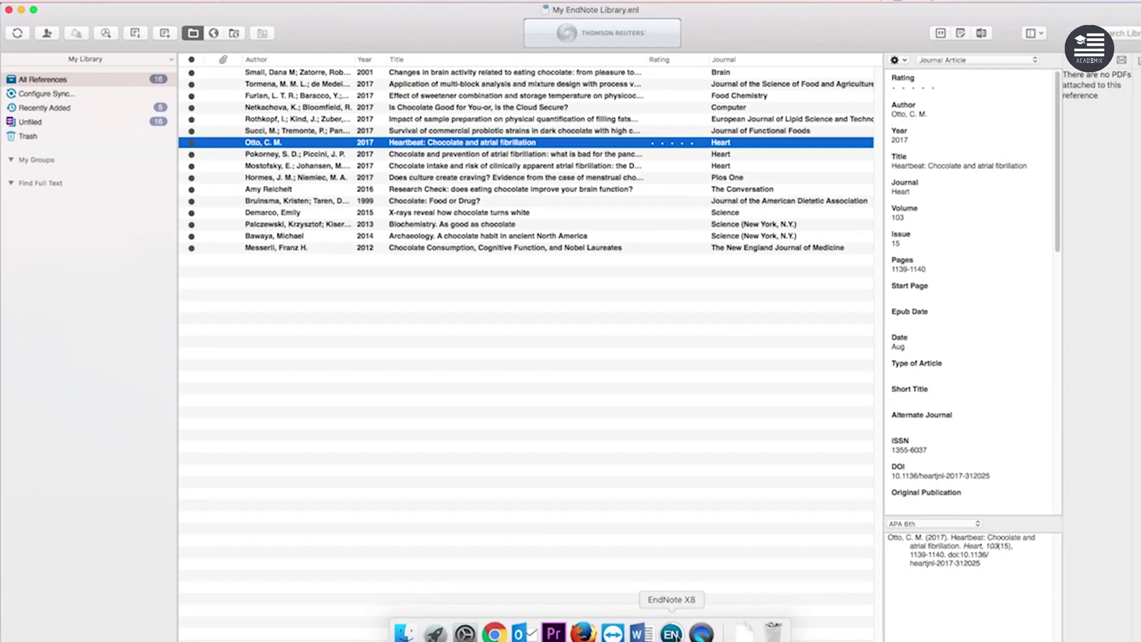
pyautogui.click(286, 72)
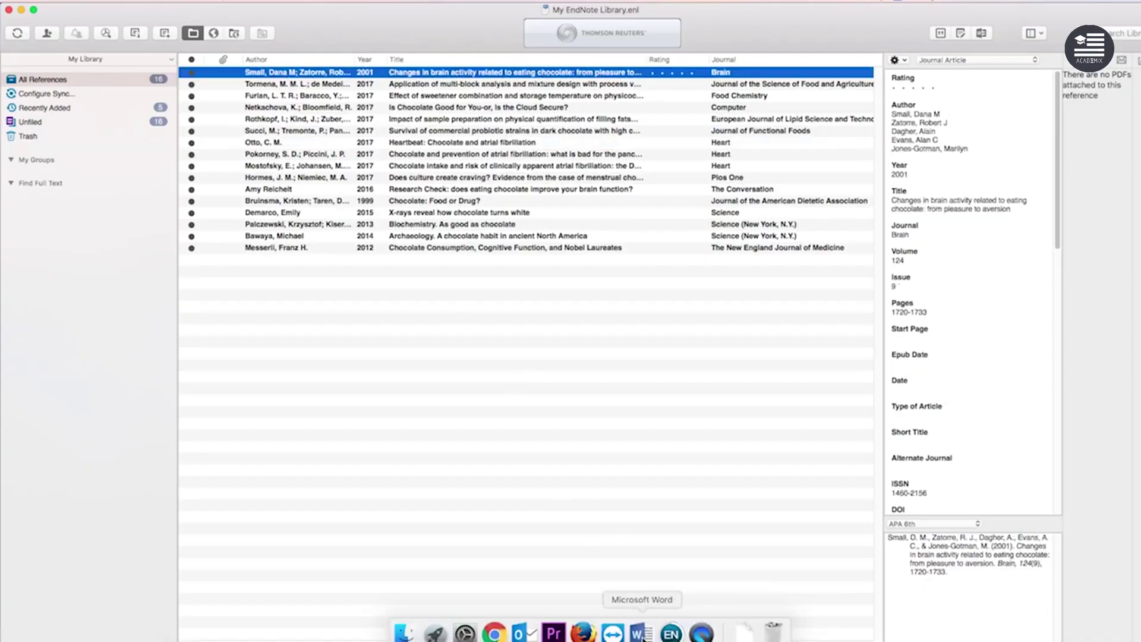
pyautogui.click(642, 633)
pyautogui.click(18, 52)
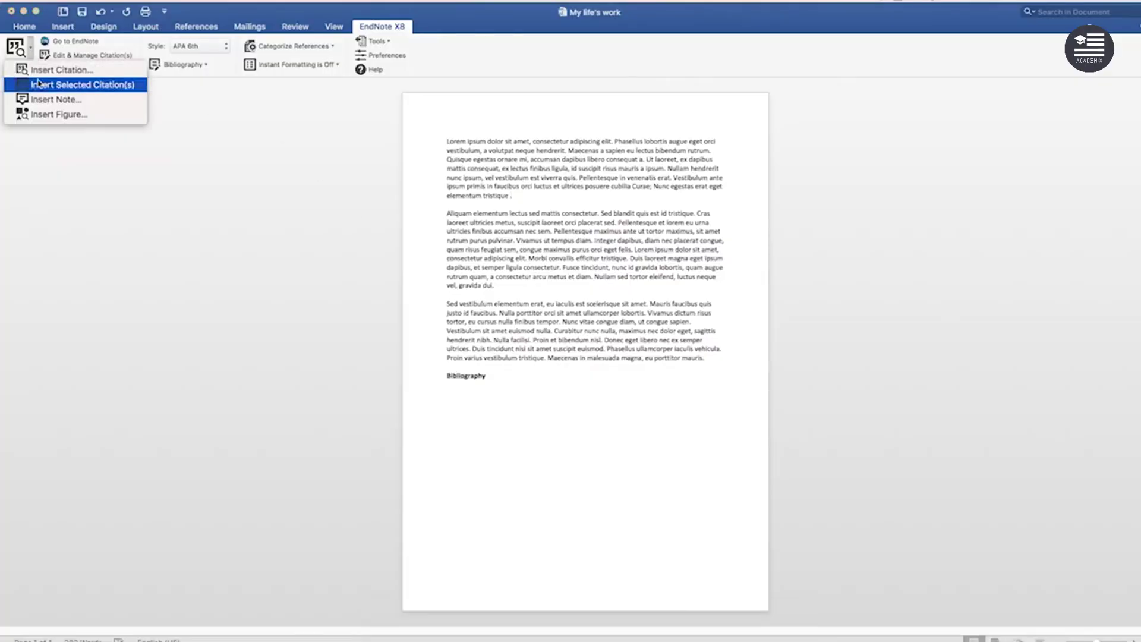
pyautogui.click(43, 85)
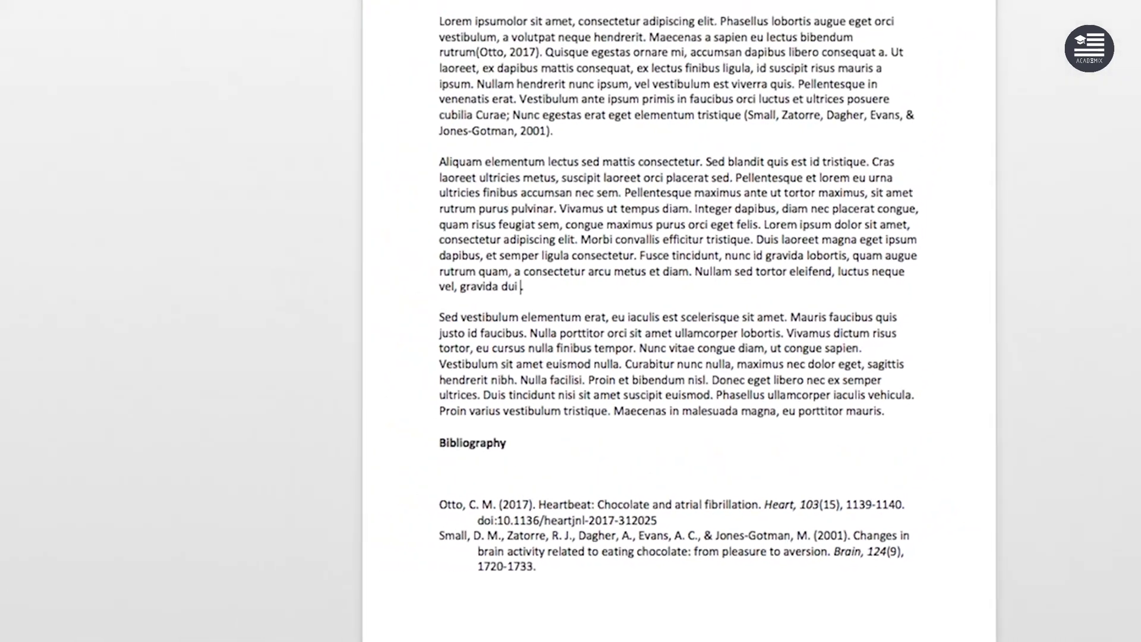
# Insert the selected citation for "Chocolate Consumption, Cognitive Function, and Nobel Laureates" at the end of the second paragraph.
pyautogui.click(34, 63)
pyautogui.click(43, 106)
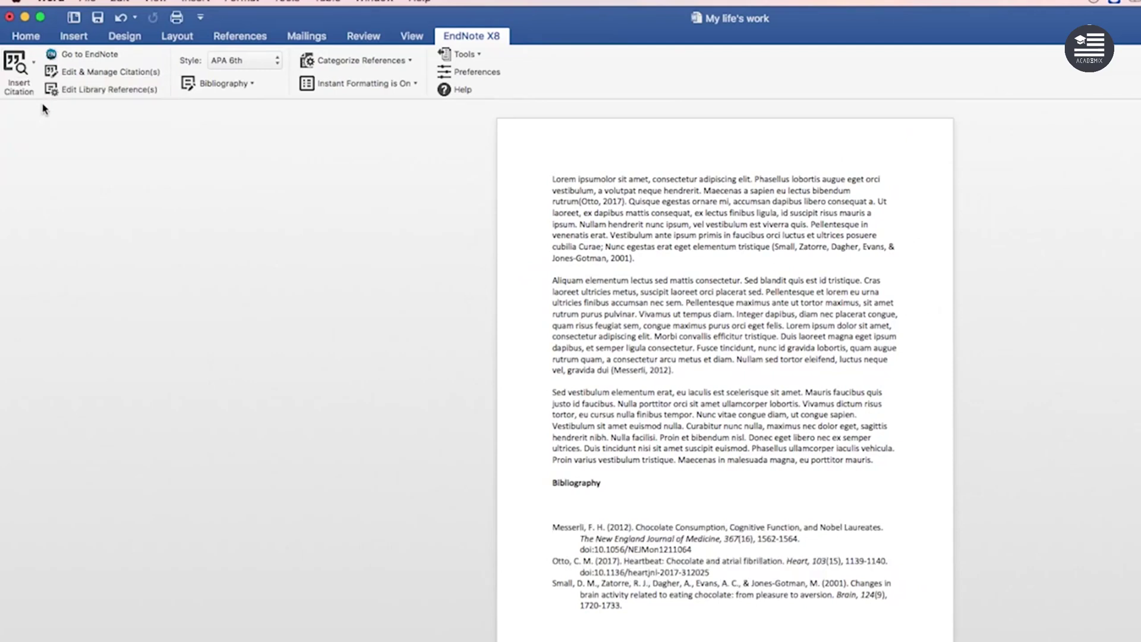
pyautogui.click(636, 369)
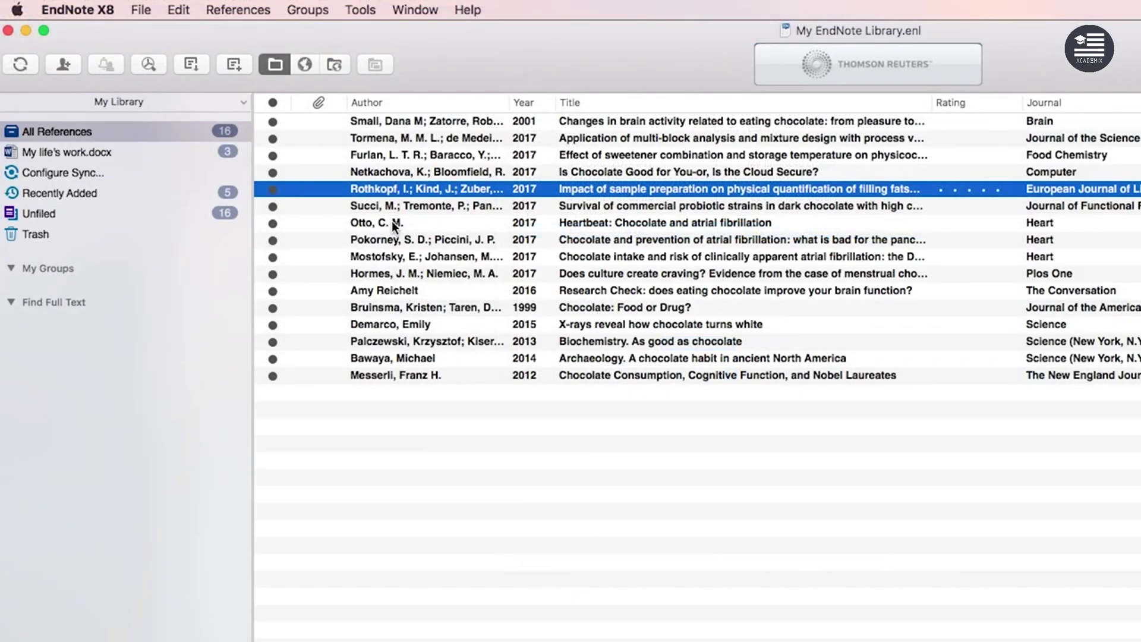
# Open the EndNote record "Heartbeat: Chocolate and atrial fibrillation", look through its fields and close it.
pyautogui.click(391, 221)
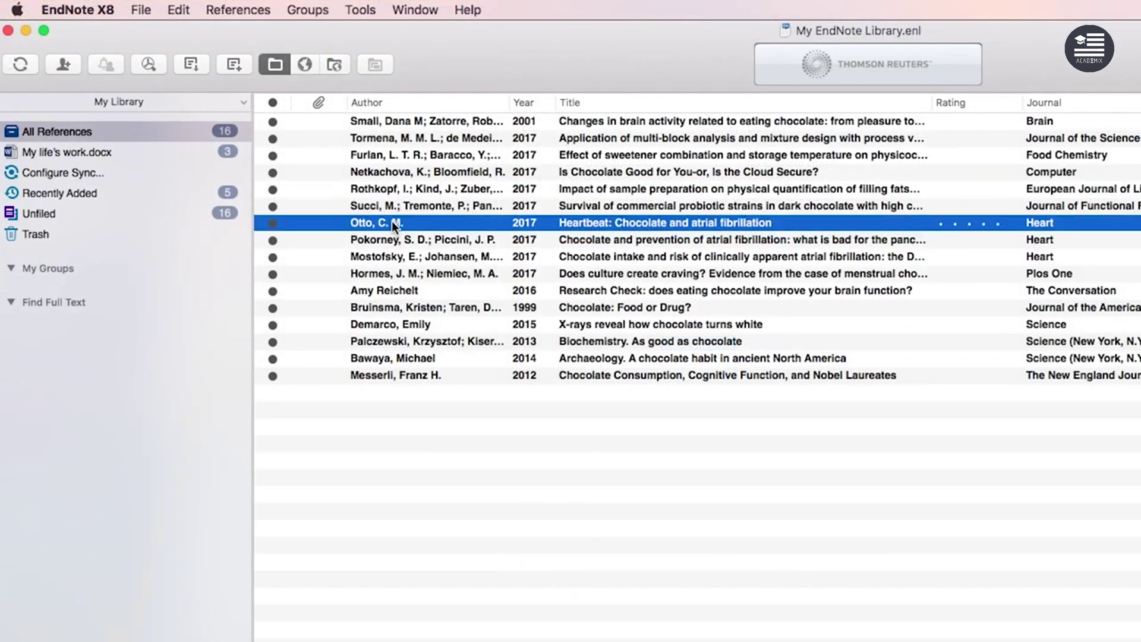
pyautogui.doubleClick(391, 221)
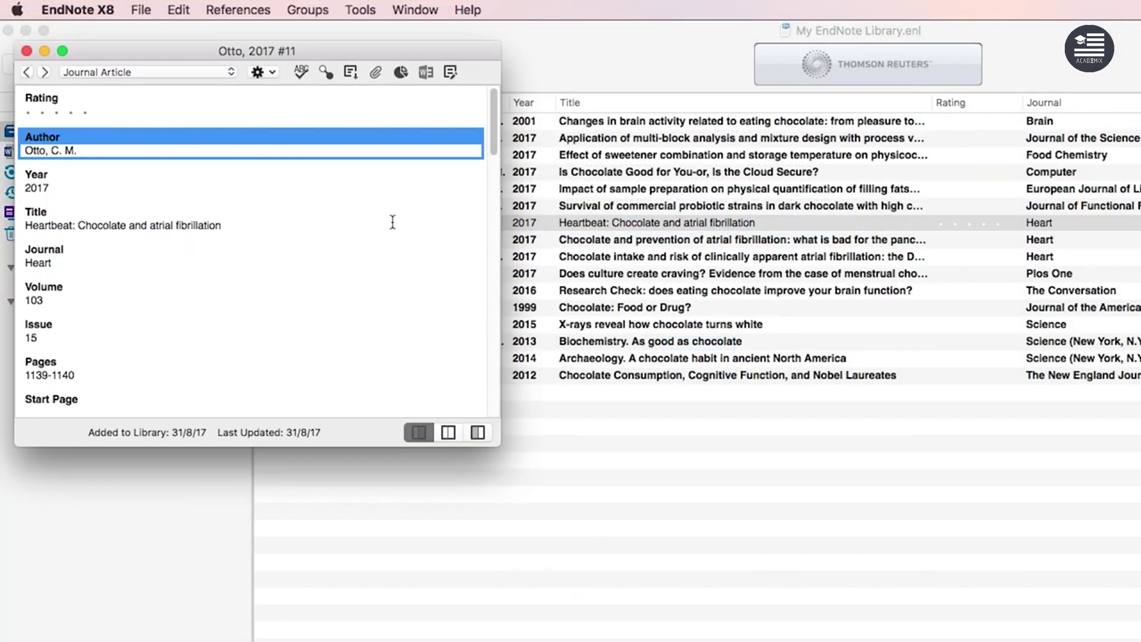
pyautogui.moveTo(493, 139); pyautogui.dragTo(493, 305)
pyautogui.click(26, 51)
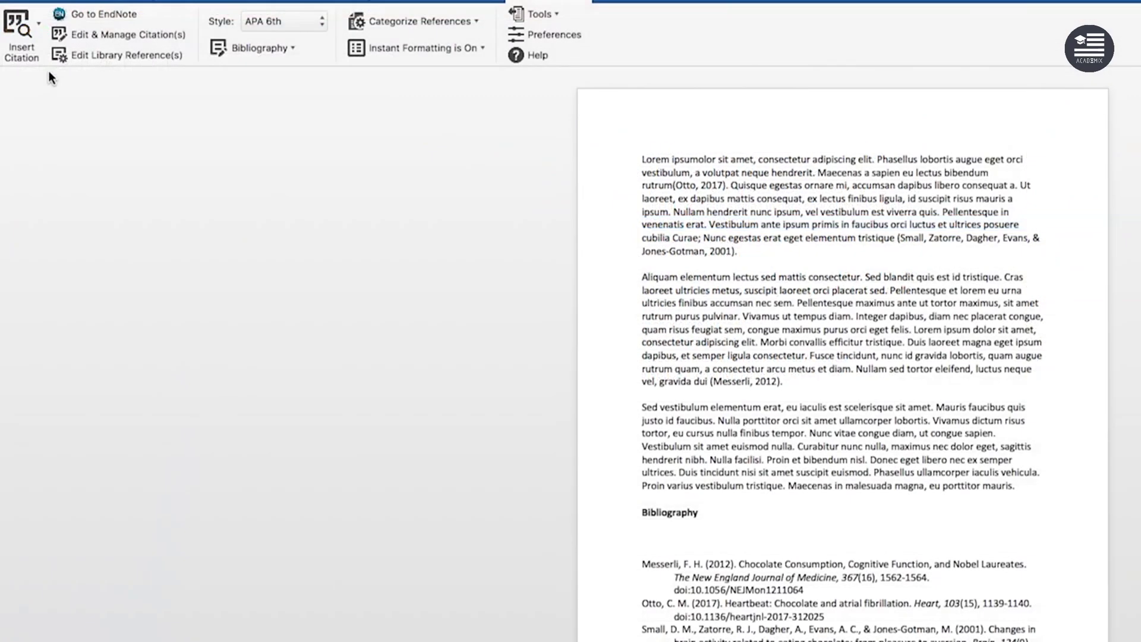
# Add page number 23 to the Word citation at the end of the second paragraph.
pyautogui.click(737, 379)
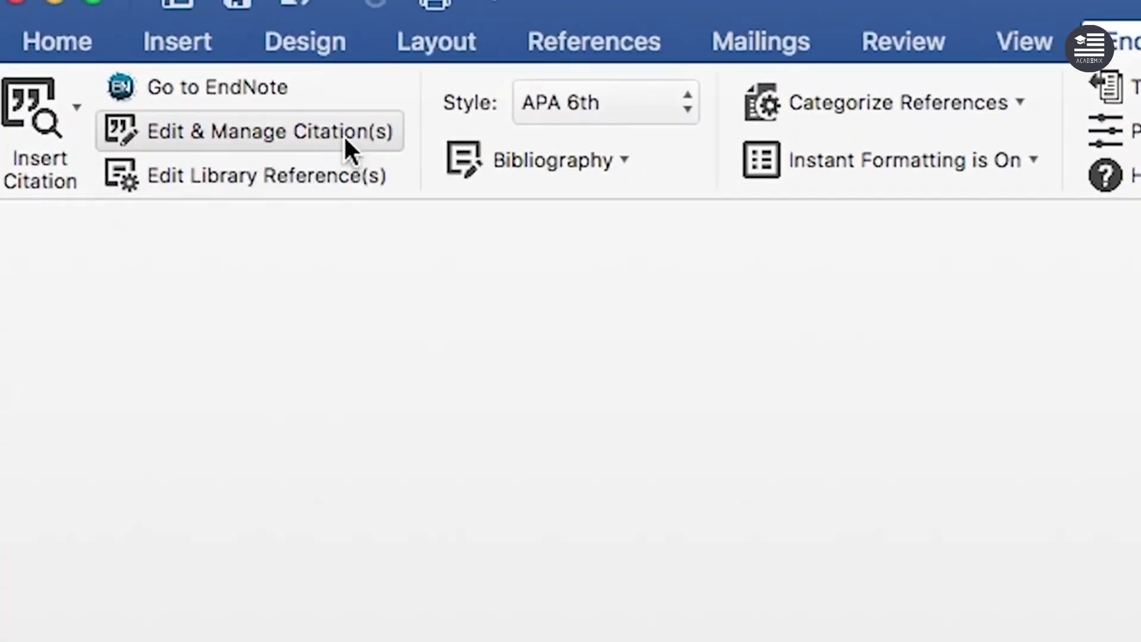
pyautogui.click(304, 128)
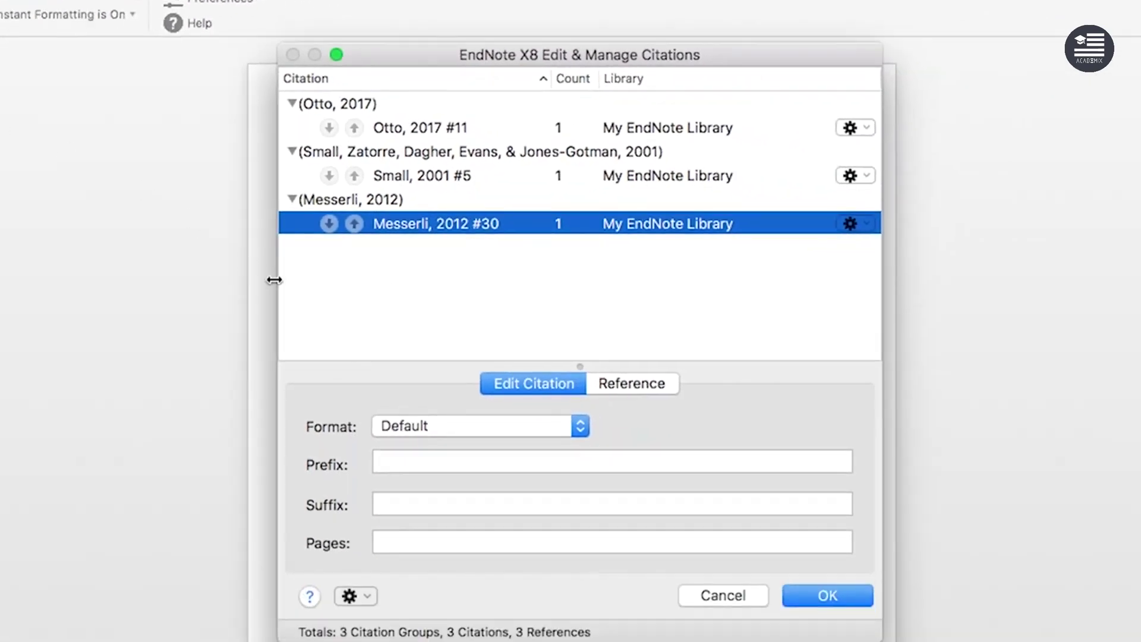
pyautogui.click(424, 542)
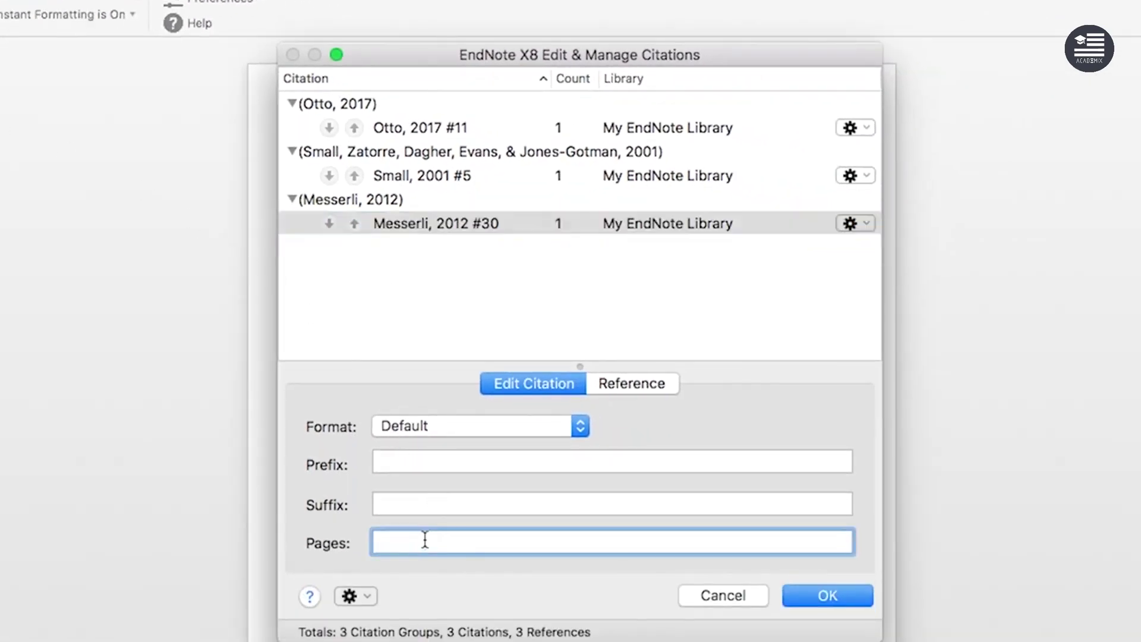
pyautogui.write('23')
pyautogui.click(838, 597)
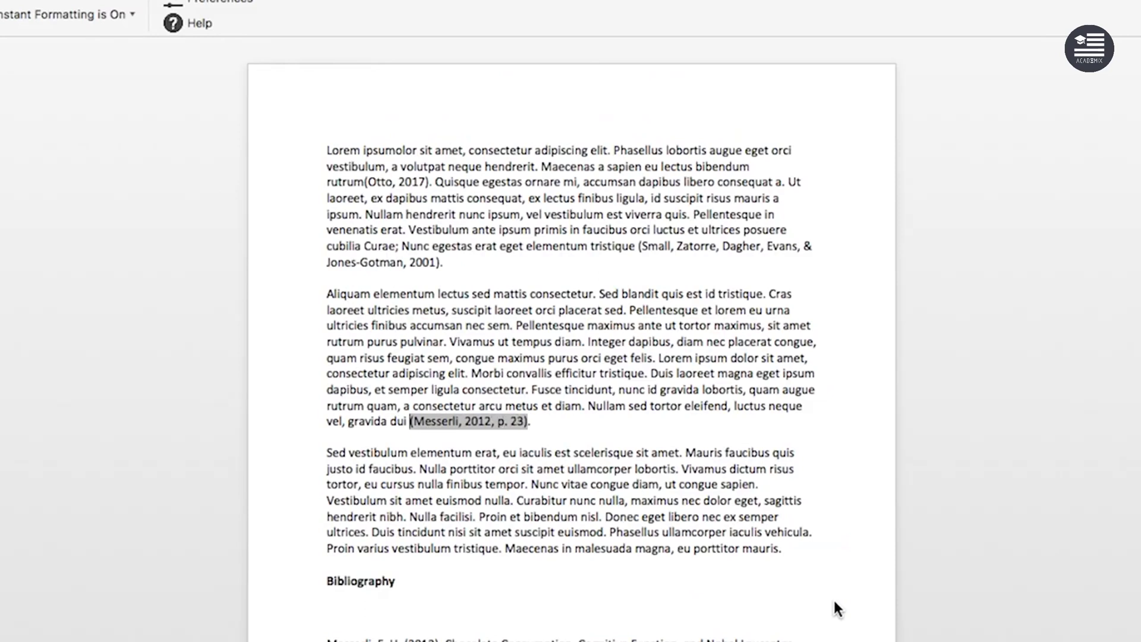
# Add the page range 12-14 to the citation at the end of the first paragraph.
pyautogui.click(431, 263)
pyautogui.rightClick(430, 262)
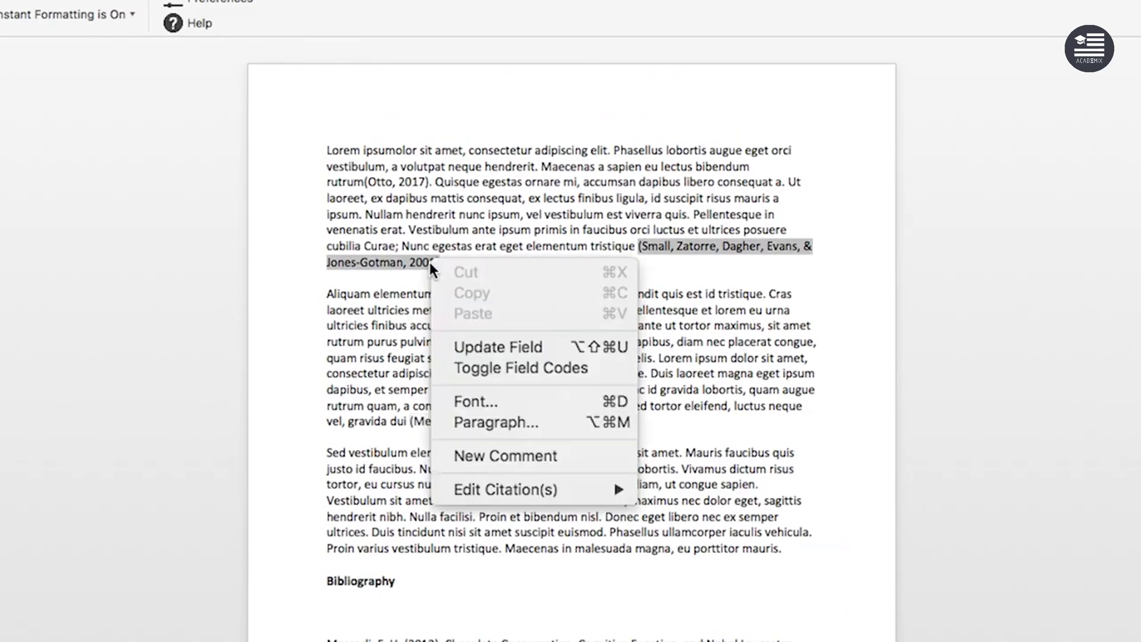
pyautogui.moveTo(590, 488)
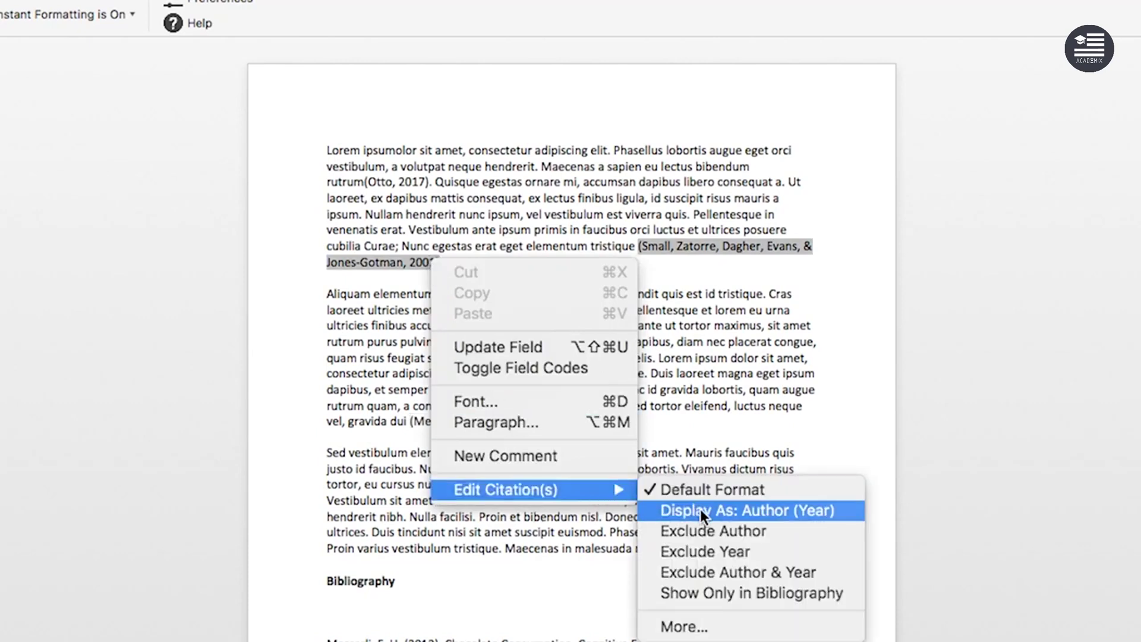
pyautogui.click(712, 625)
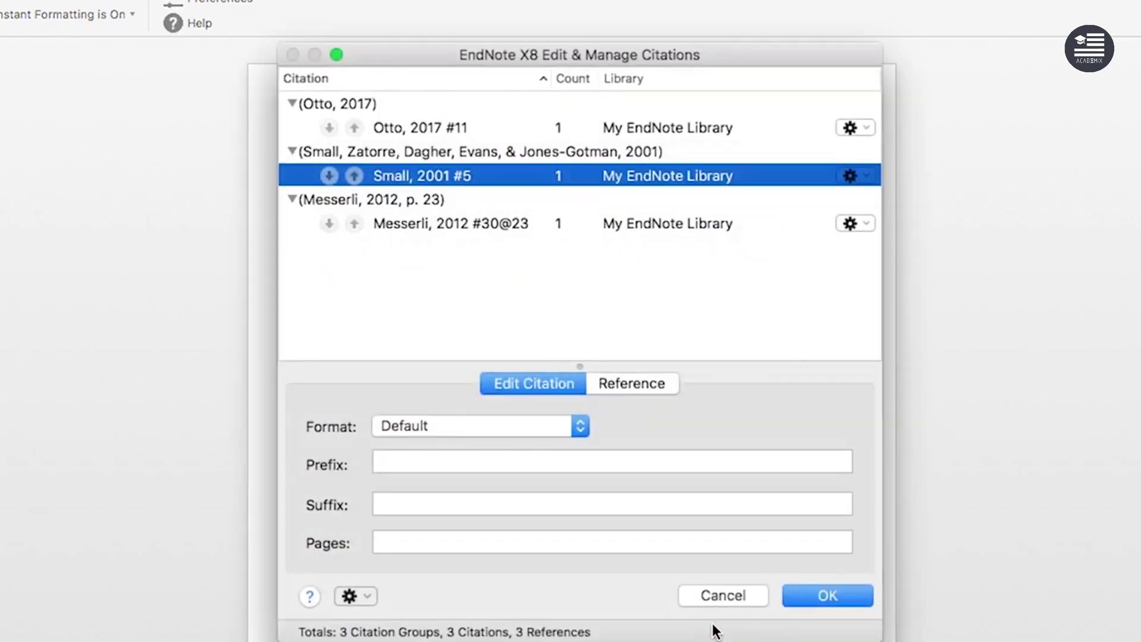
pyautogui.click(404, 542)
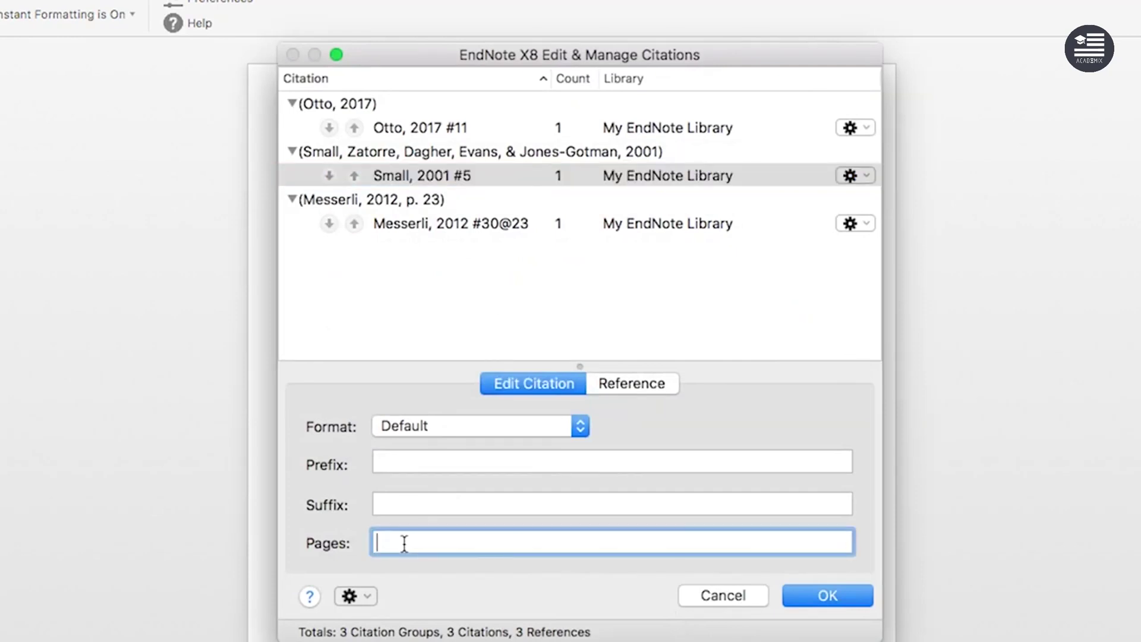
pyautogui.write('12-14')
pyautogui.click(856, 595)
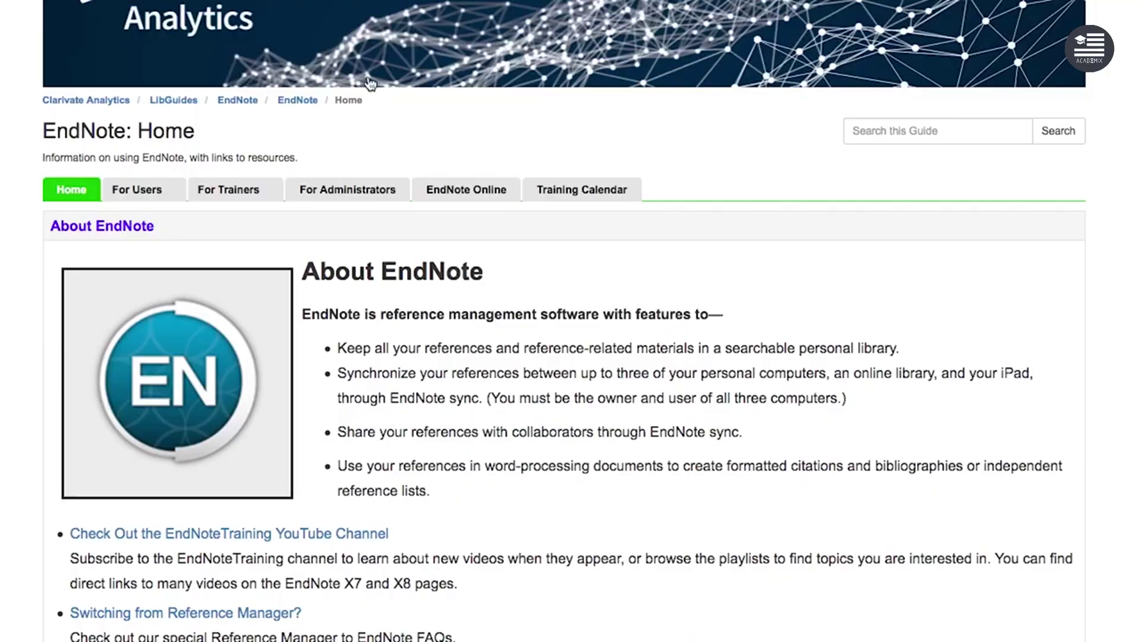
# In the web browser, open the EndNote X8 page of the EndNote LibGuide and look through the web search results for EndNote resources.
pyautogui.moveTo(177, 181)
pyautogui.click(159, 218)
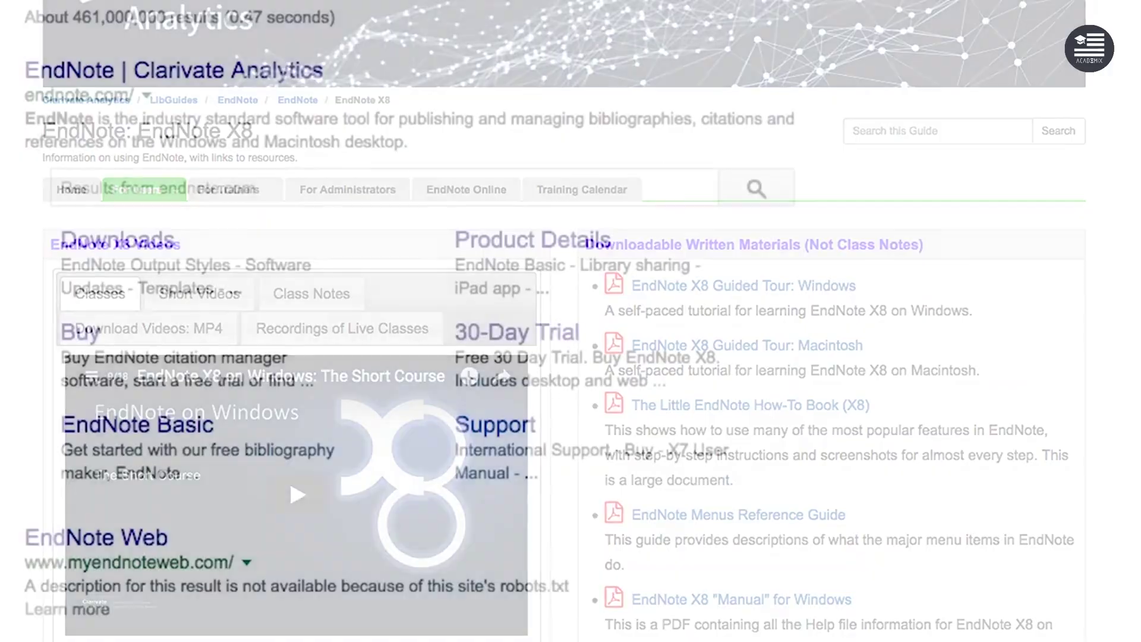
pyautogui.scroll(-8, 410, 333)
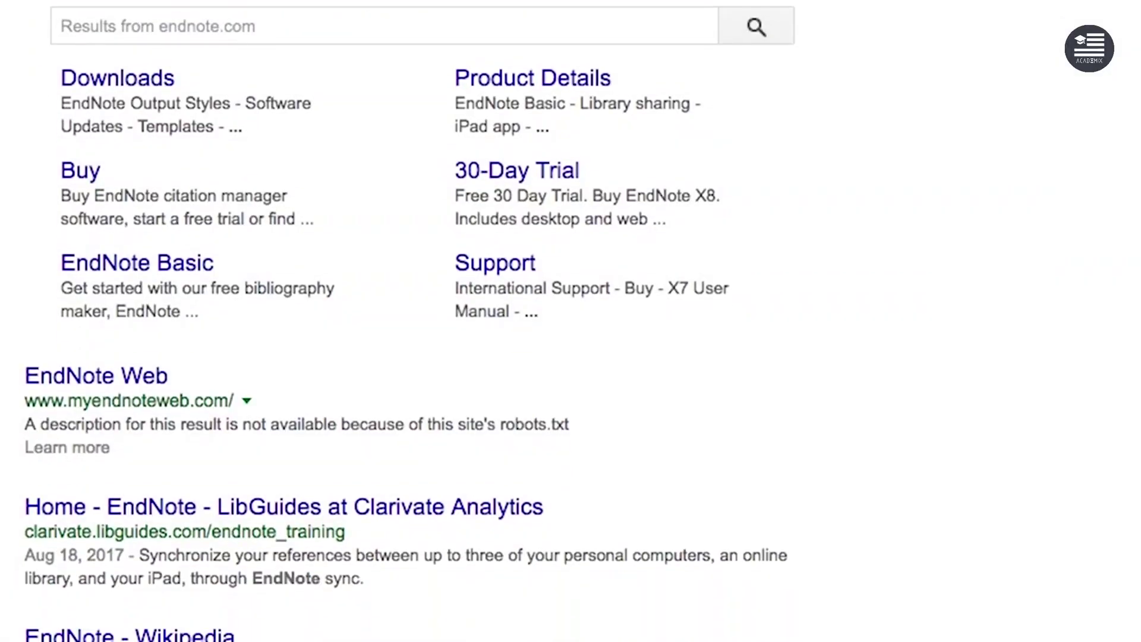
pyautogui.scroll(-6, 410, 333)
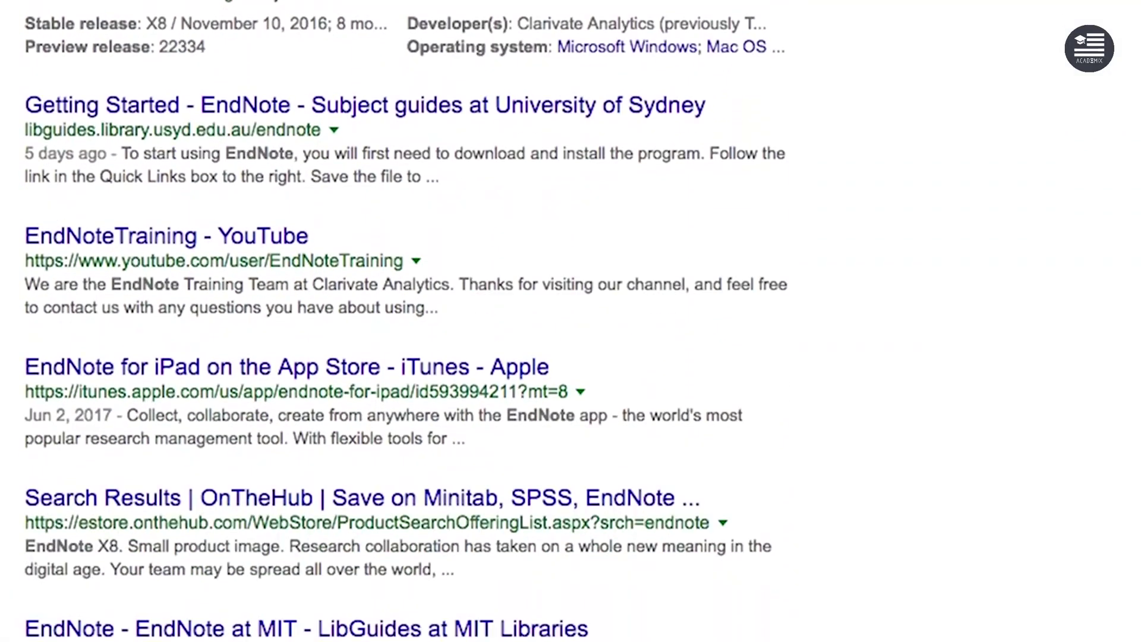